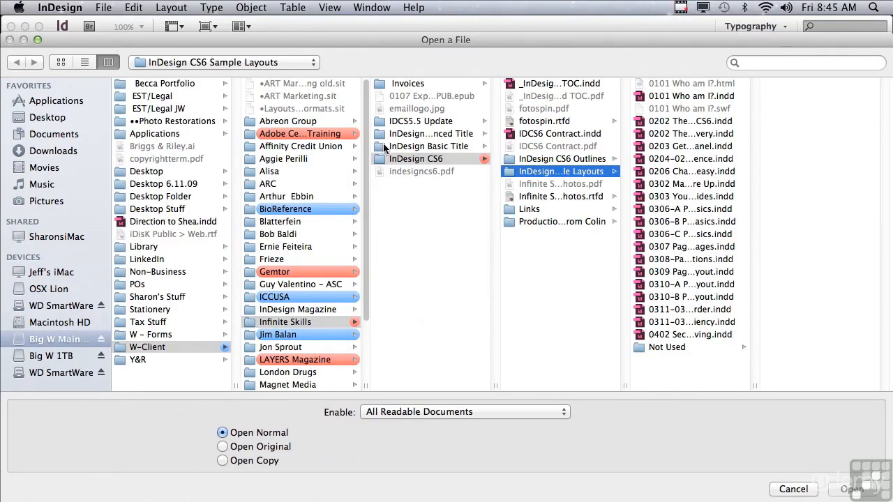
- Open both 0311-0312 sample documents together, _Stacking Order.indd and Layers of Efficiency.indd
left_click(740, 309)
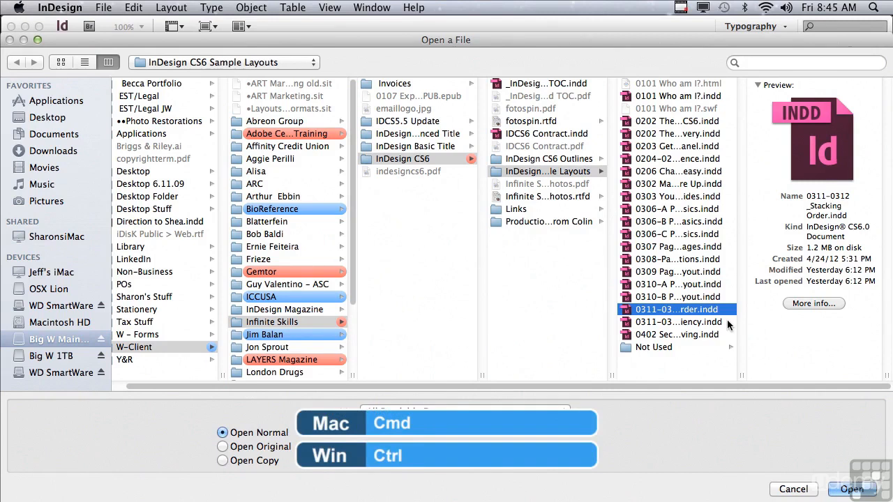
left_click(728, 323, "super")
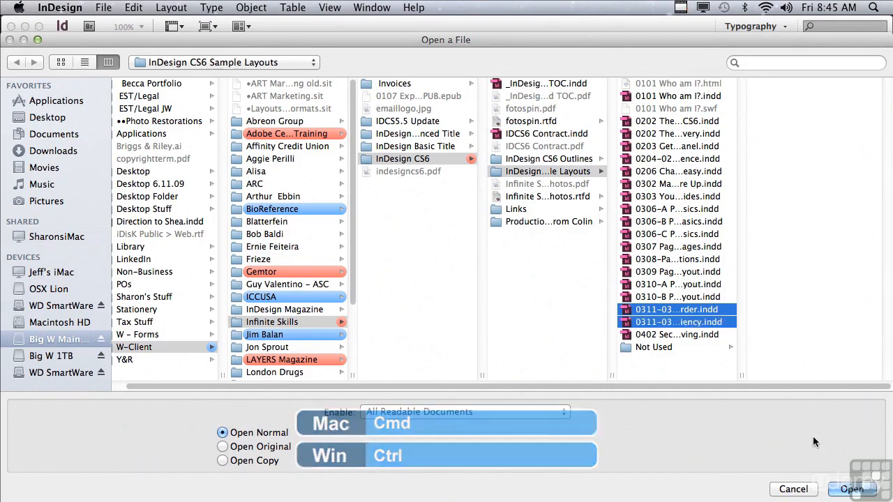
key("Return")
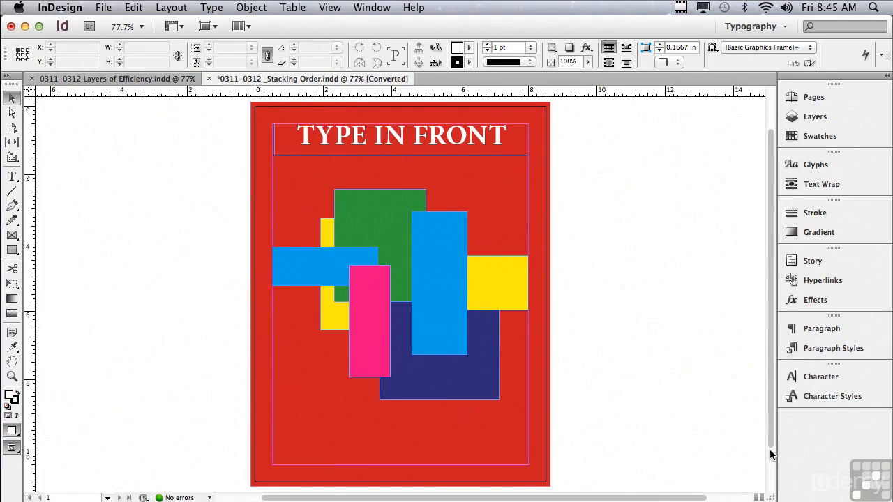
- Add a new layer above Layer 1 in the stacking order document and name it Type
left_click(827, 118)
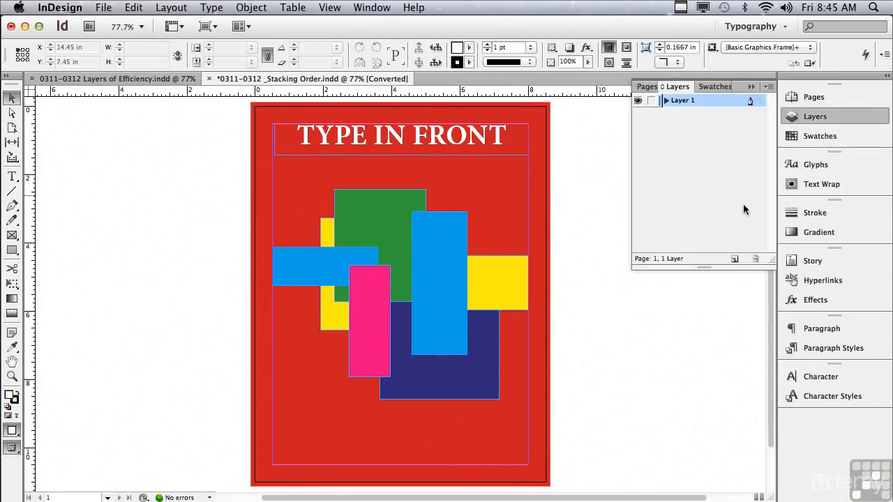
left_click(733, 260)
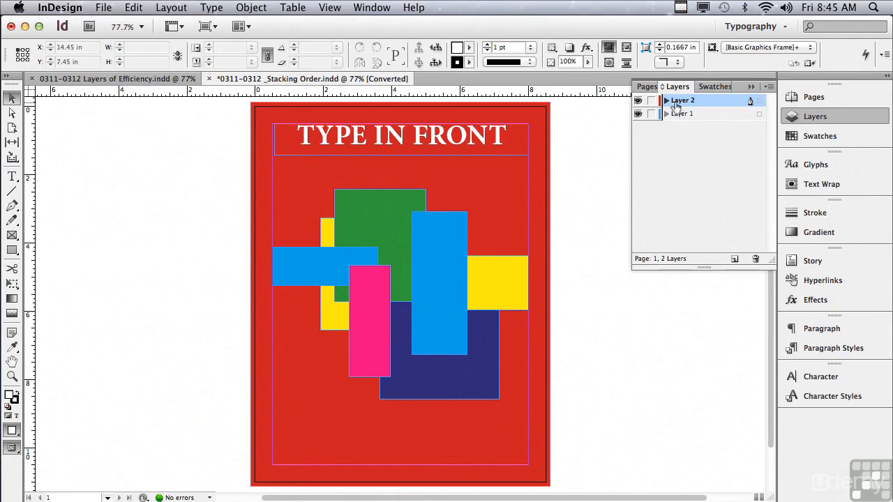
left_click(680, 101)
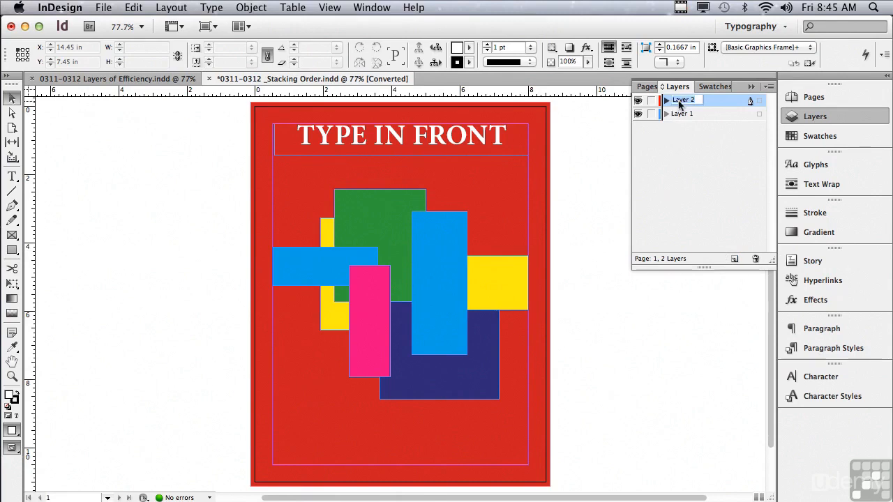
type("Type")
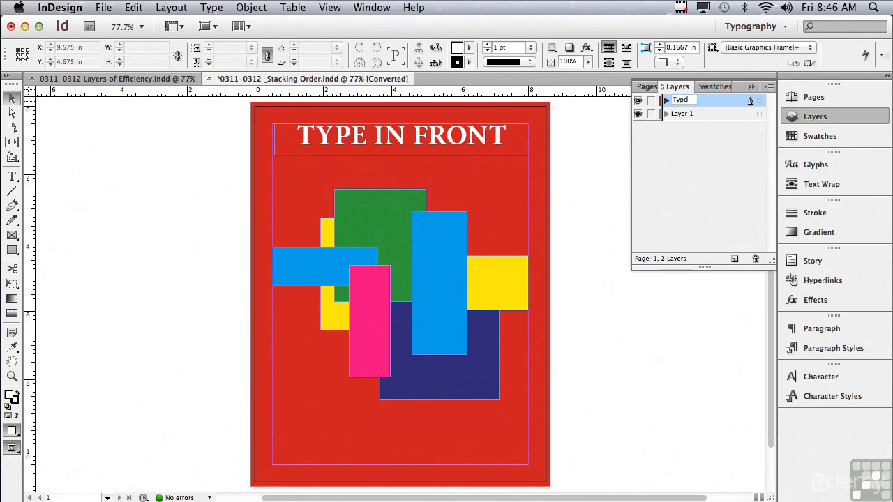
- Rename Layer 1 as Rectangles
left_click(676, 115)
left_click(676, 115)
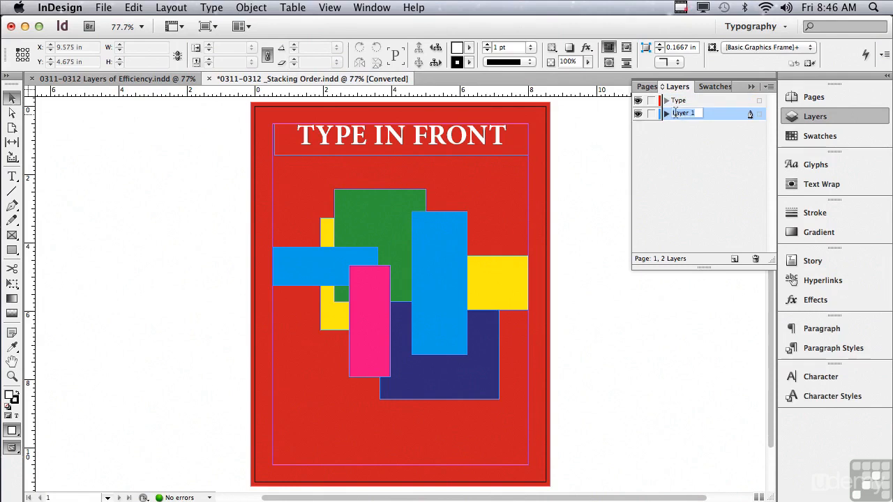
type("Rectangles")
key("Return")
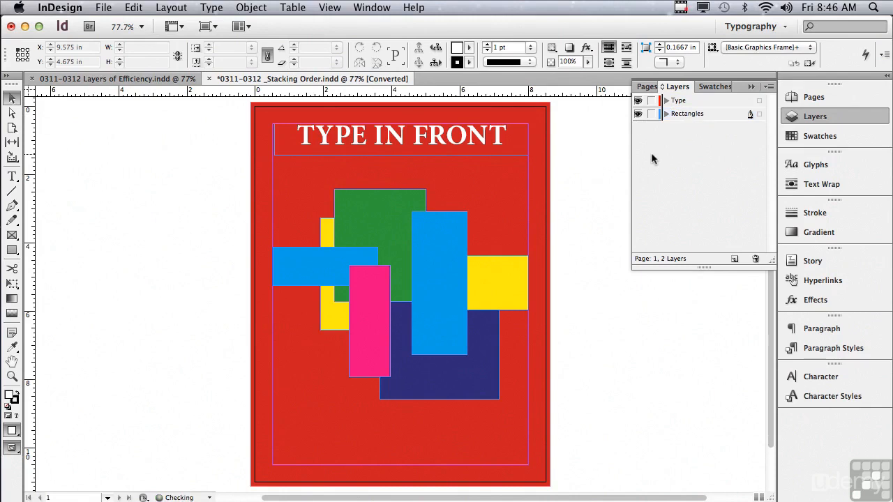
- Create another layer, place it below Rectangles and name it Background
left_click(734, 259)
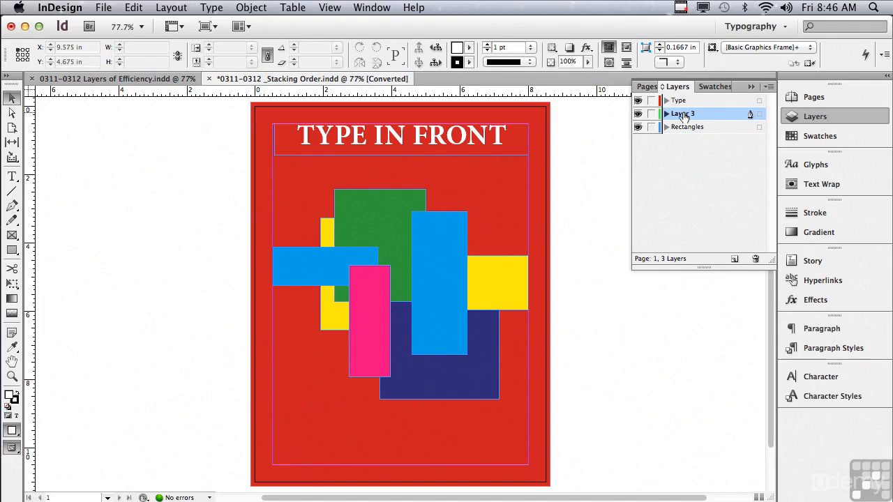
left_click_drag(683, 117, 684, 128)
double_click(683, 129)
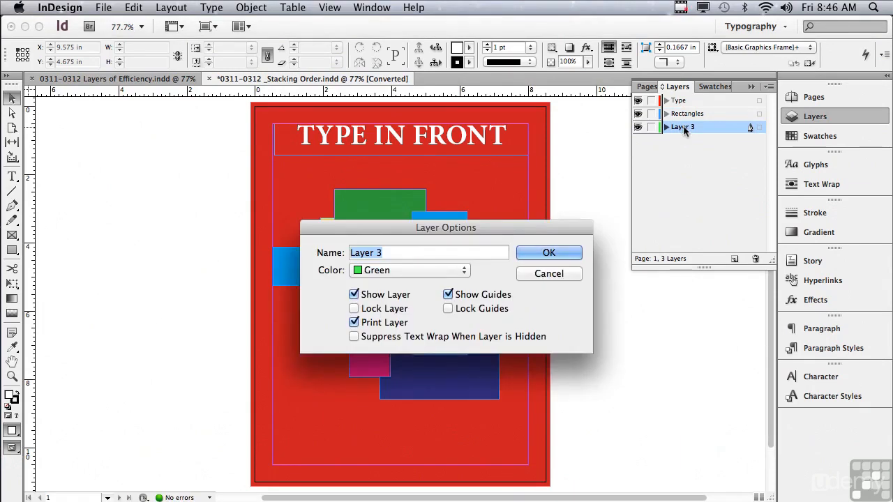
type("Background")
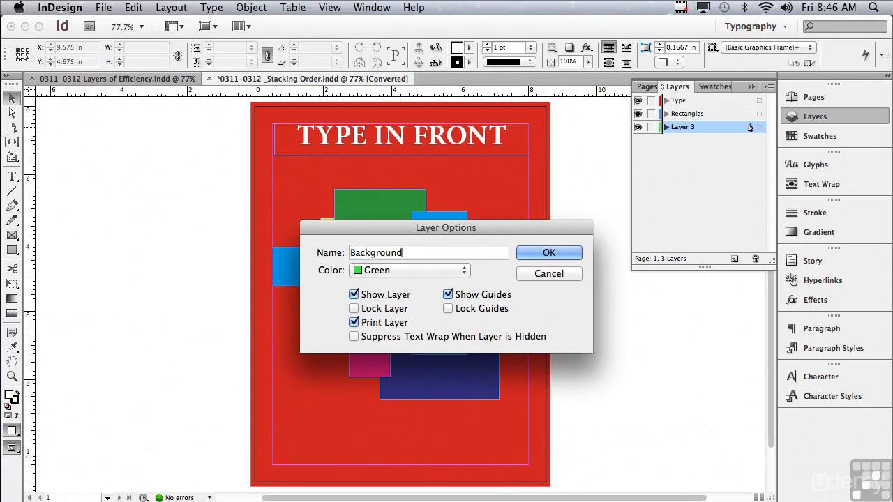
left_click(571, 253)
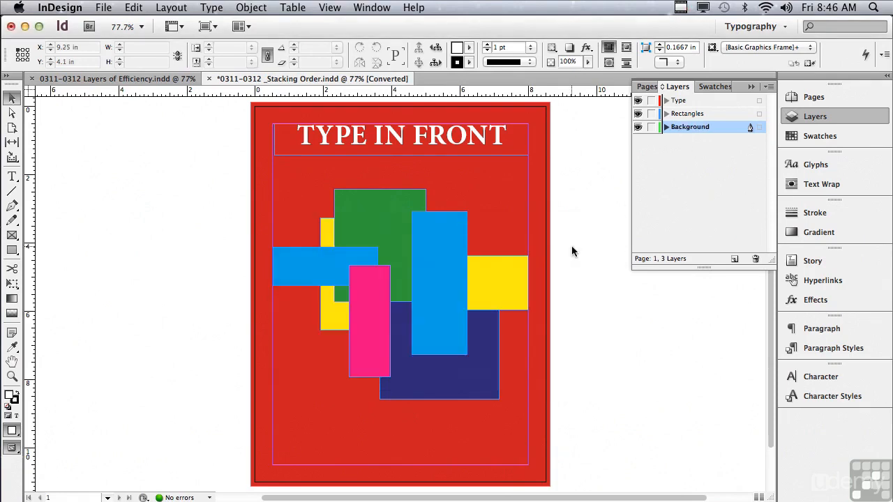
- Move the "Type in Front" text frame to the top of the Rectangles layer, and from there onto the Type layer
left_click(666, 115)
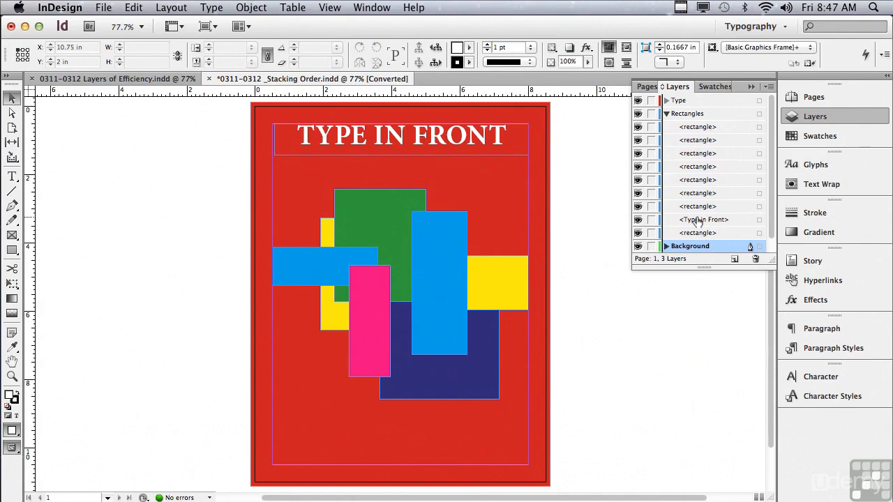
left_click(698, 220)
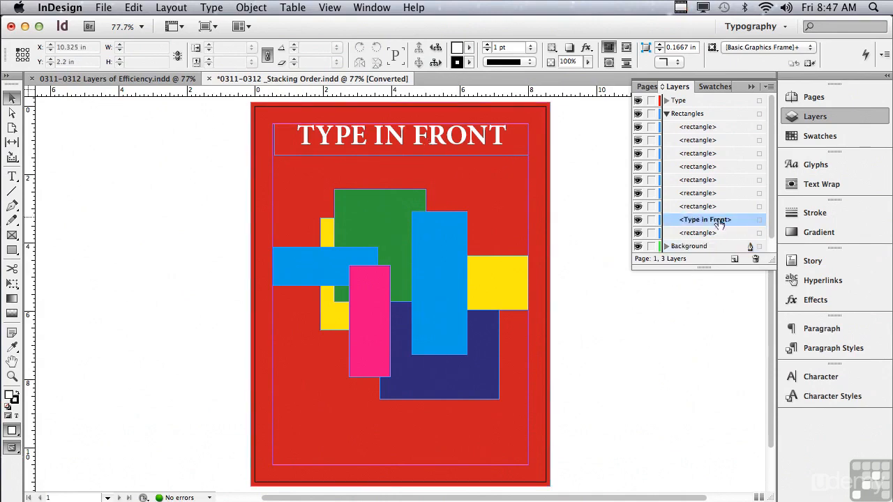
left_click(760, 220)
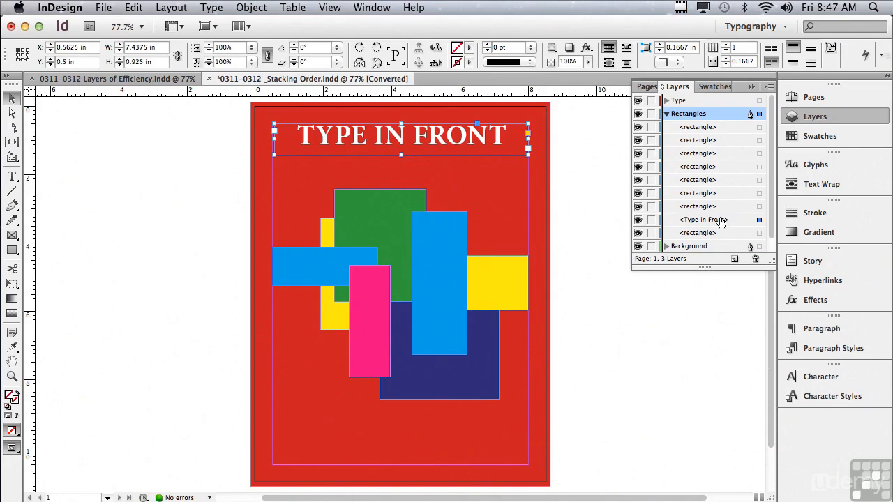
left_click_drag(704, 221, 710, 124)
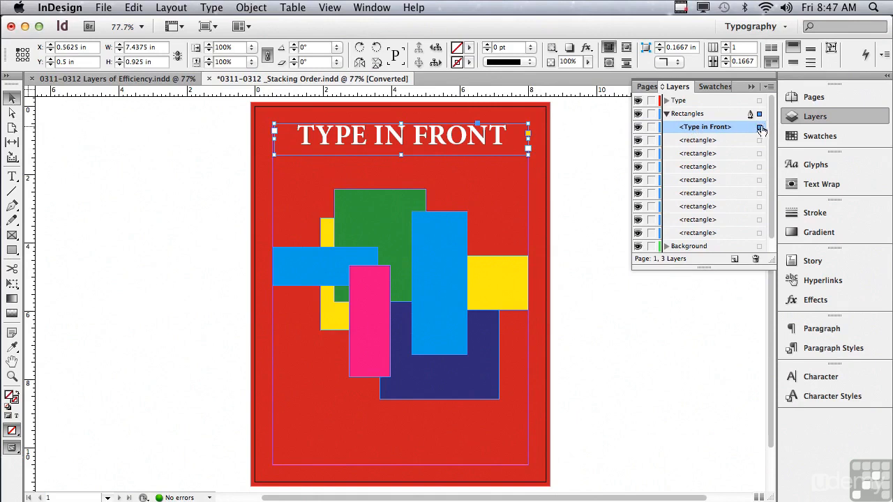
left_click_drag(760, 127, 760, 106)
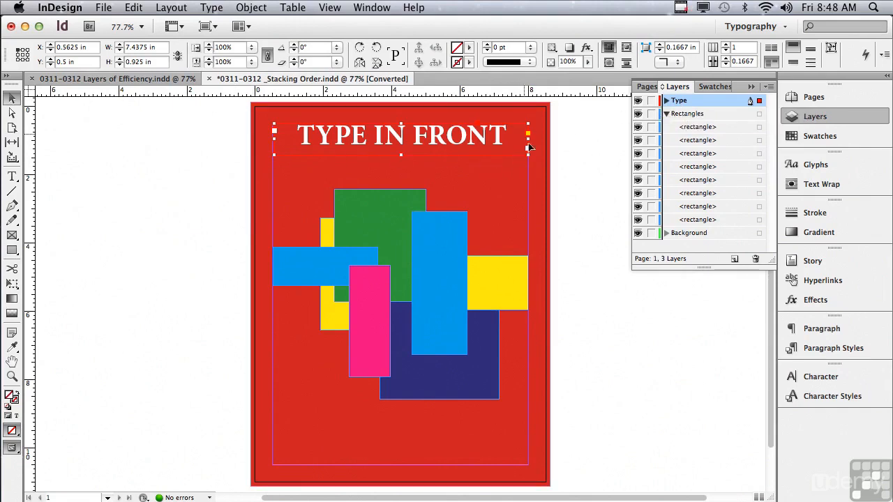
- Move the full-page red rectangle from the Rectangles layer to the Background layer
left_click(687, 115)
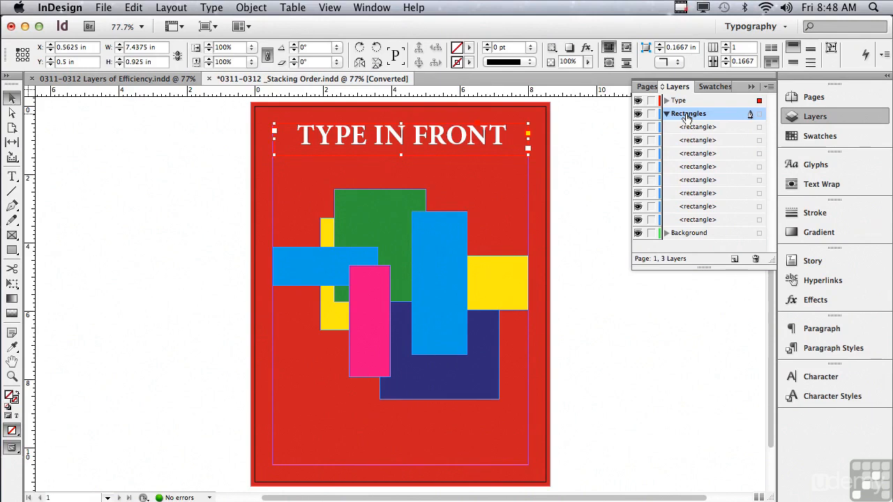
left_click(543, 211)
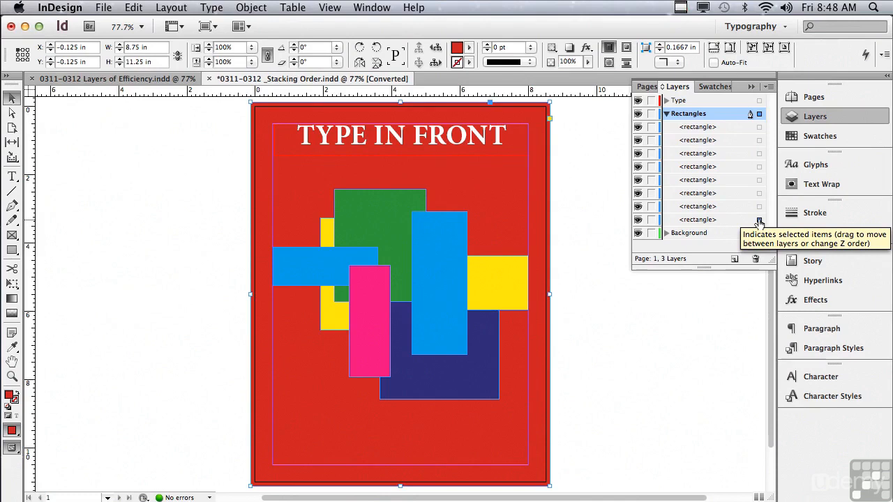
left_click_drag(759, 222, 754, 238)
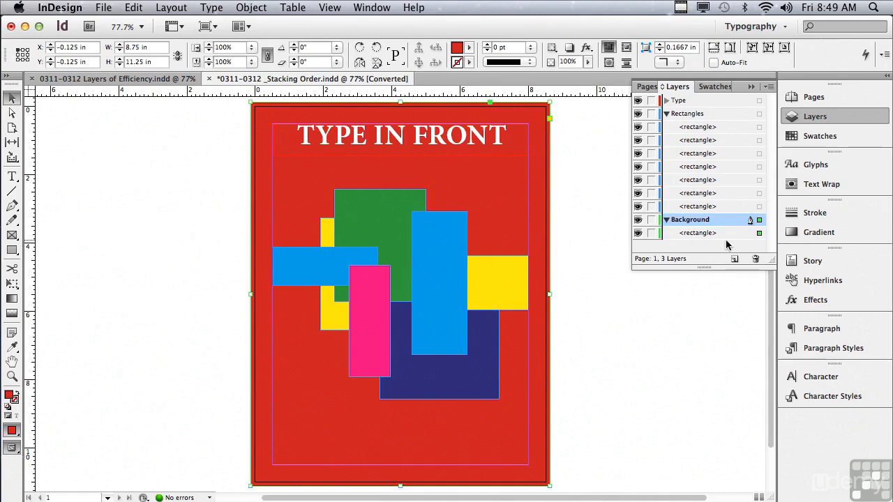
- Hide and reshow the red rectangle on the Background layer, and lock it
left_click(637, 233)
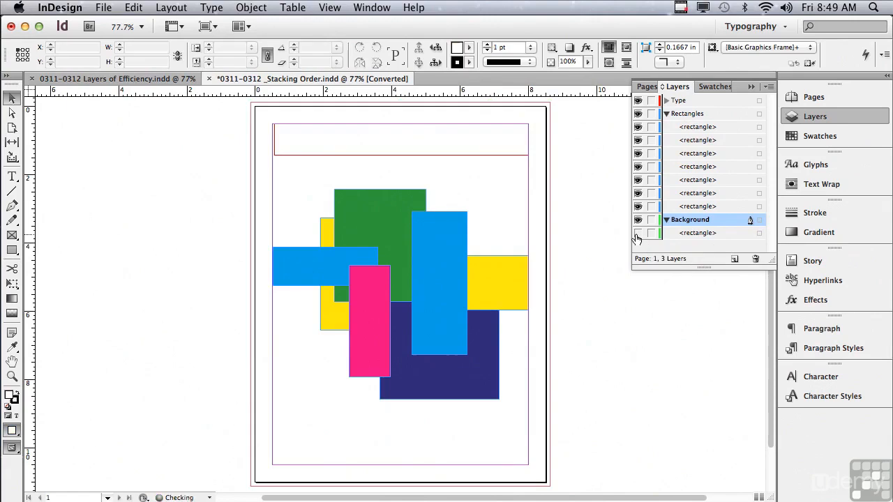
left_click(637, 235)
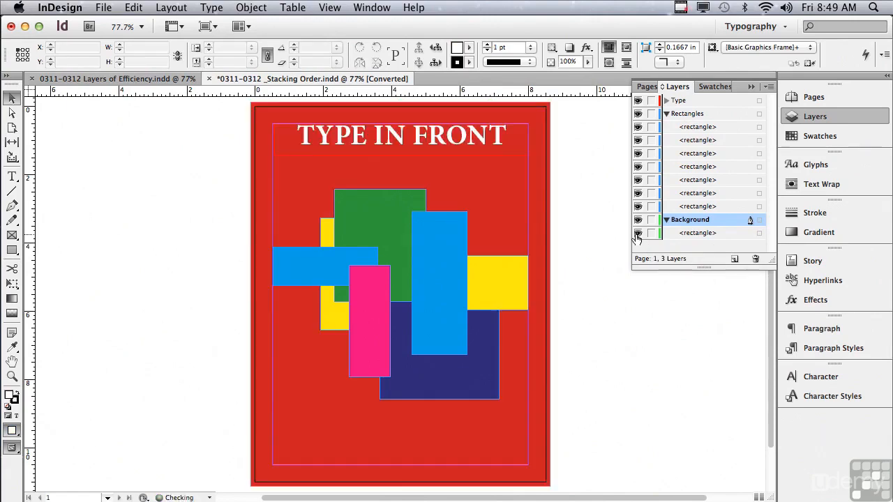
left_click(651, 234)
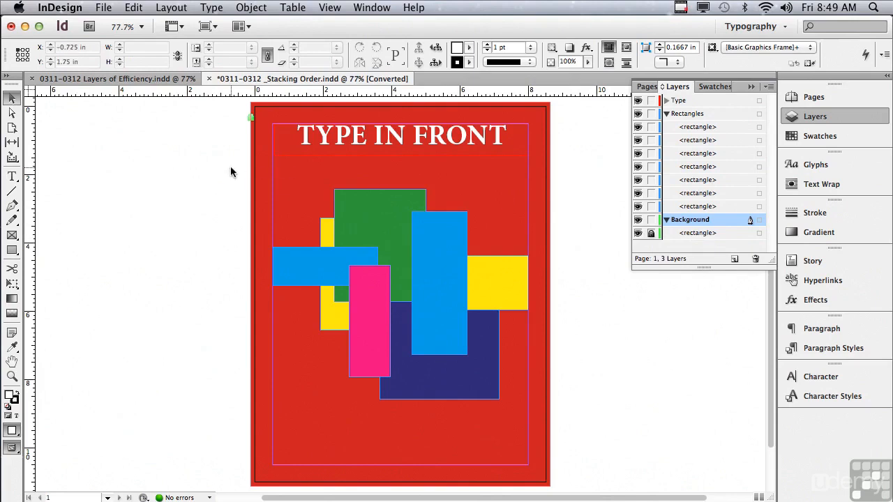
- Select all the coloured rectangles and move the tall light blue one down to fourth place in the Rectangles layer's stacking order
left_click_drag(231, 170, 650, 394)
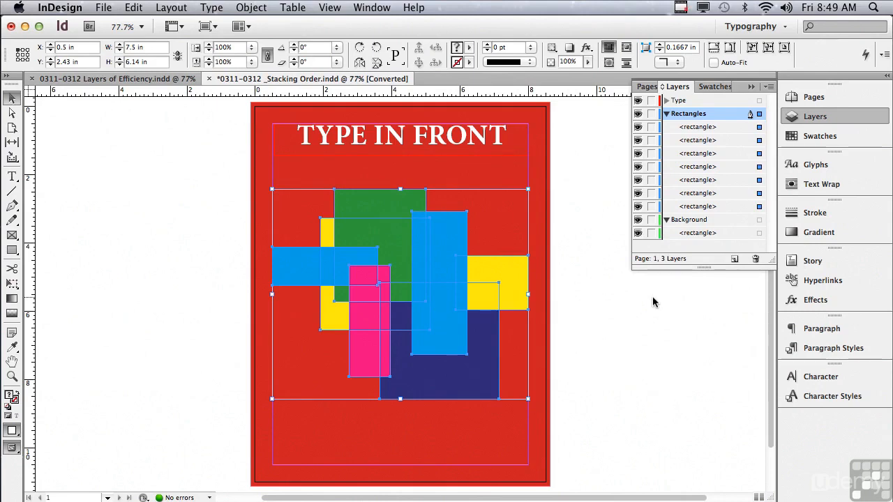
left_click(700, 127)
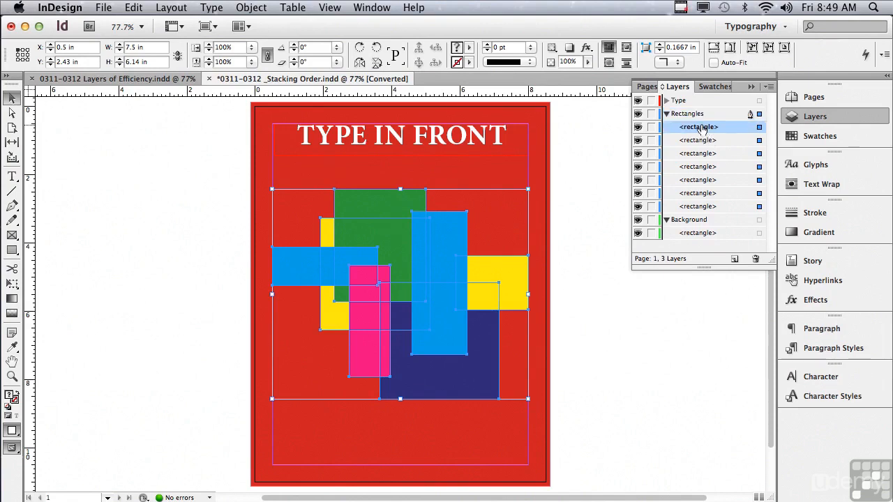
left_click_drag(700, 128, 697, 174)
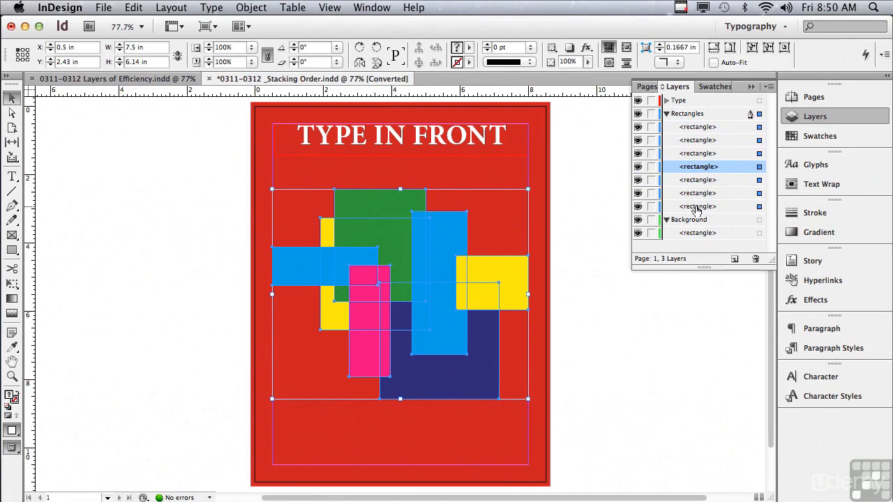
- Identify the bottommost rectangle by toggling its visibility, and bring this large yellow rectangle to the top of the Rectangles layer
left_click(696, 206)
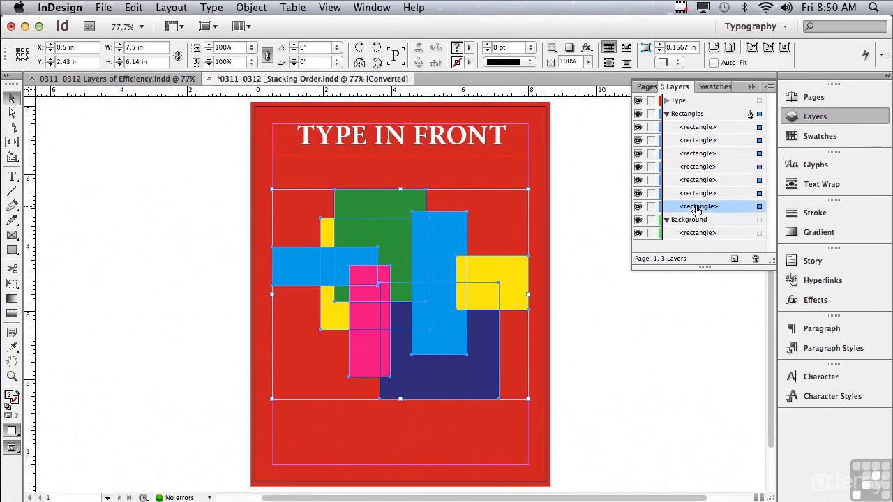
left_click(638, 209)
left_click(638, 209)
left_click_drag(697, 211, 701, 130)
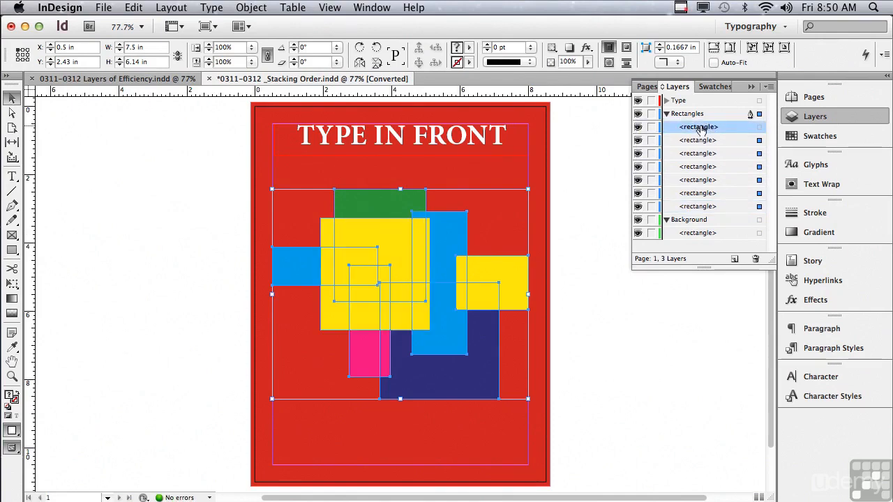
left_click(589, 135)
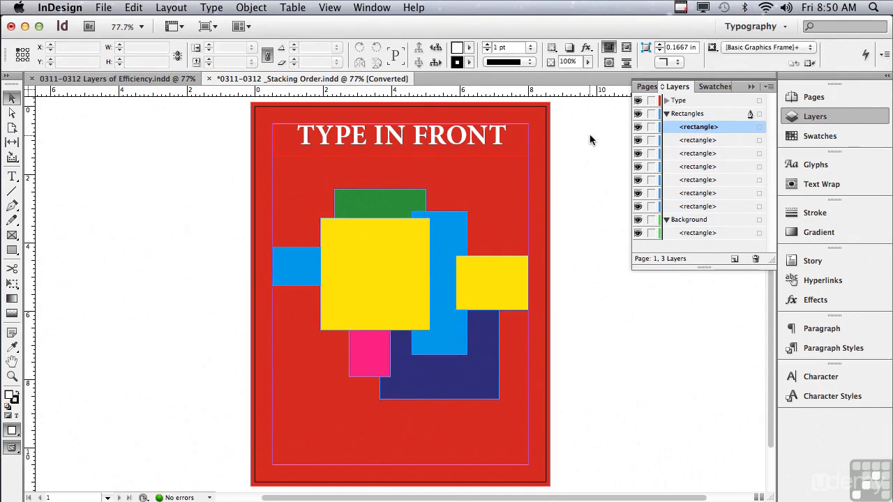
- In the Layers of Efficiency document, expand the Image Alternate layer and select the 201_2593658.JPG golfer image inside its frame
left_click(167, 78)
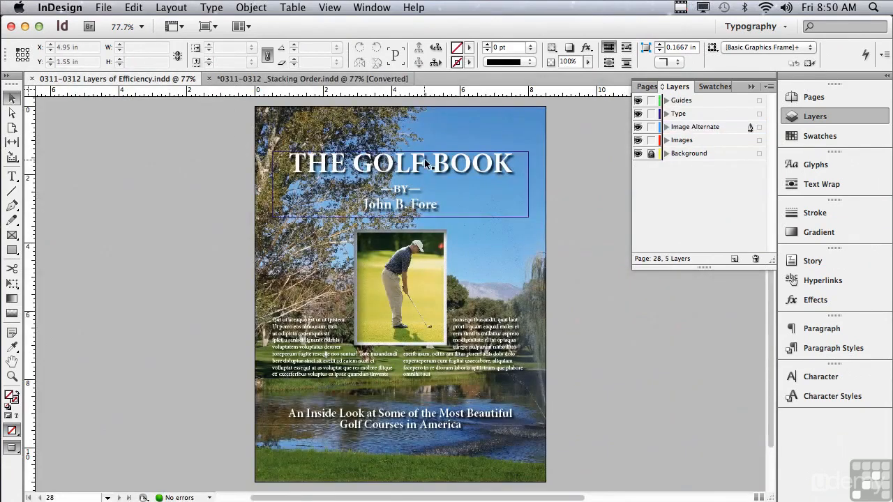
left_click(667, 127)
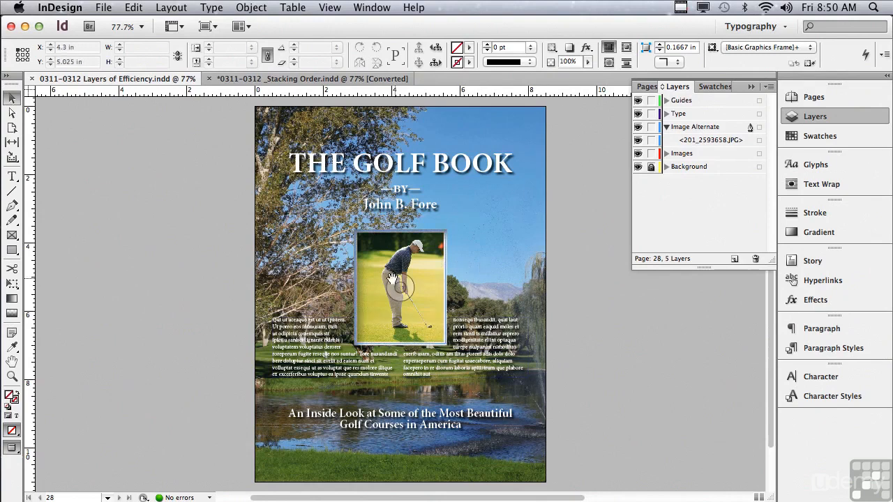
left_click(420, 281)
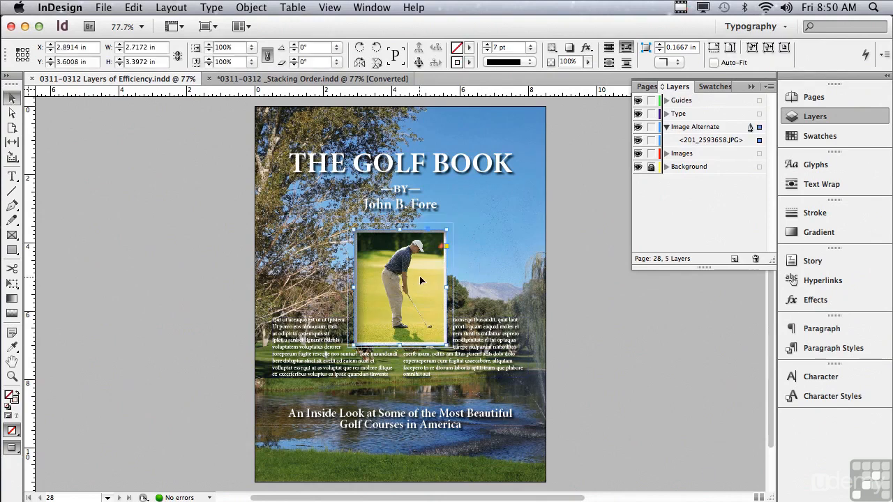
left_click(572, 290)
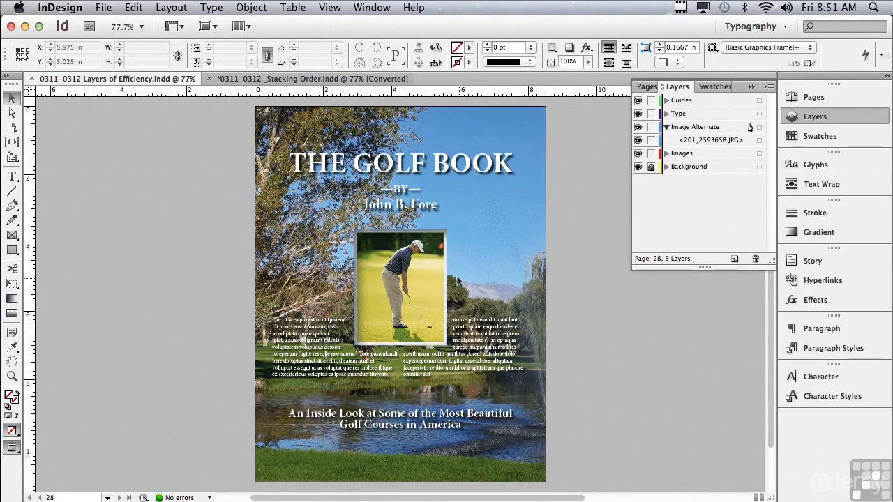
left_click(760, 141, "alt")
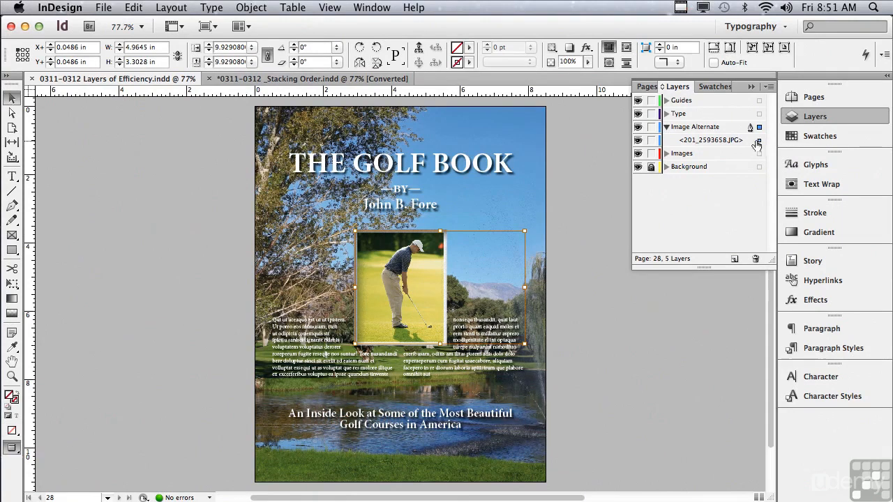
- Deselect the golfer image, select every object on the Type layer, and expand that layer's contents
left_click(618, 355)
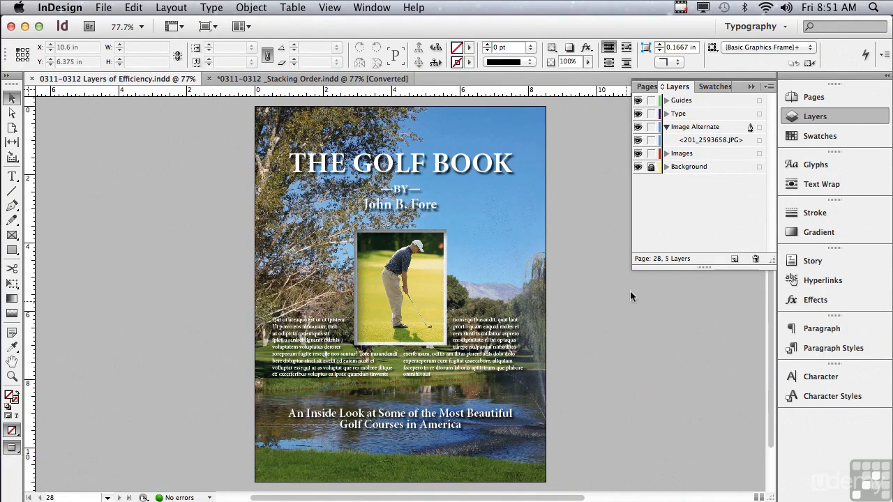
left_click(679, 115, "alt")
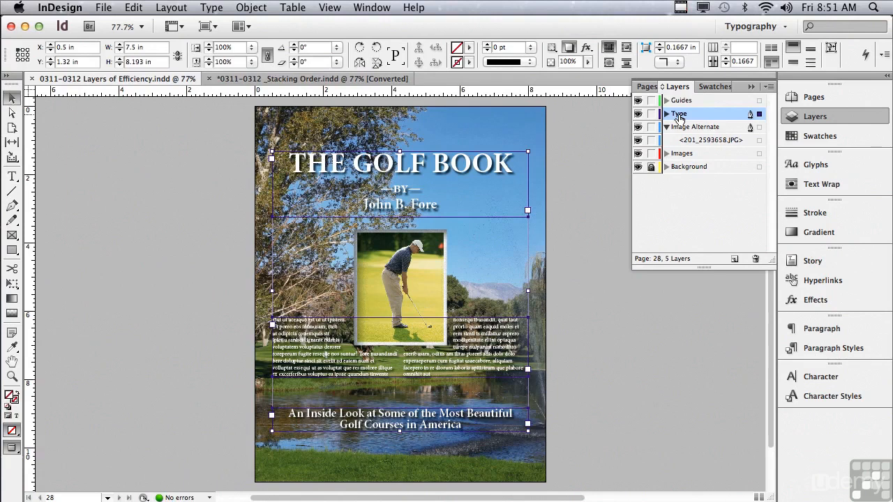
left_click(666, 113)
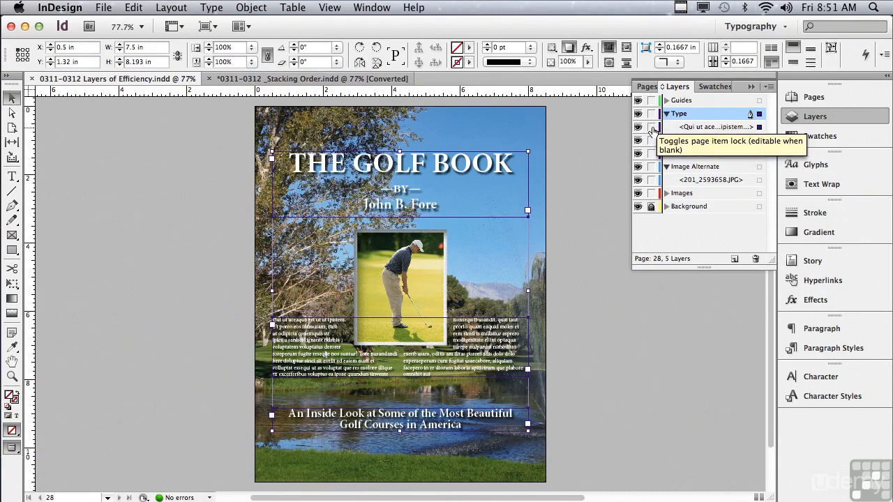
- Lock the body text frame on the Type layer, switch the lock to the other two text frames, and unlock them all
left_click(651, 128)
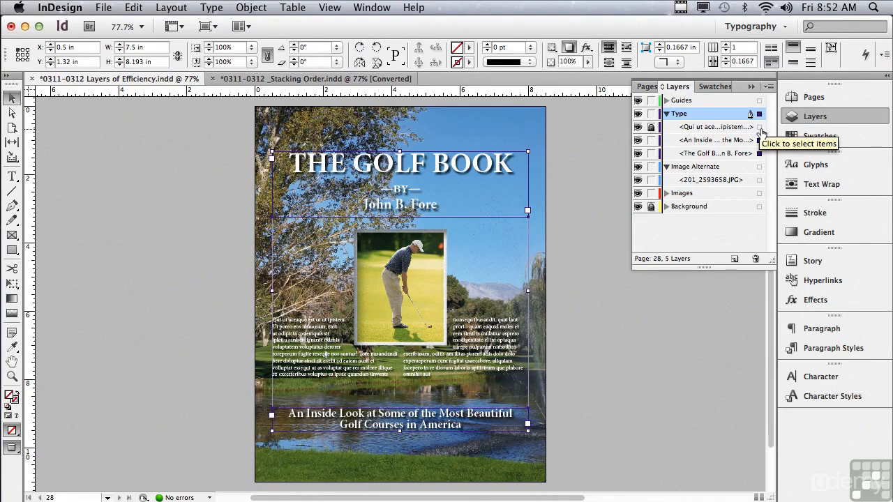
left_click(652, 128, "alt")
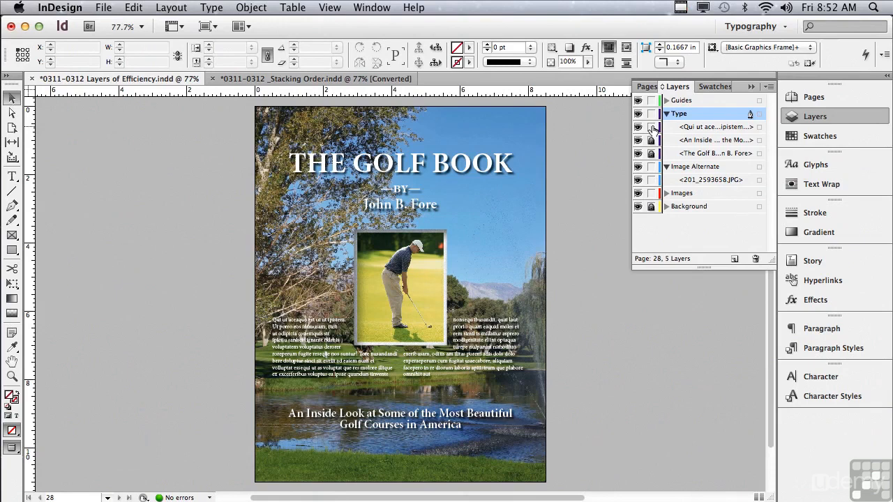
left_click(651, 127, "alt")
key("alt")
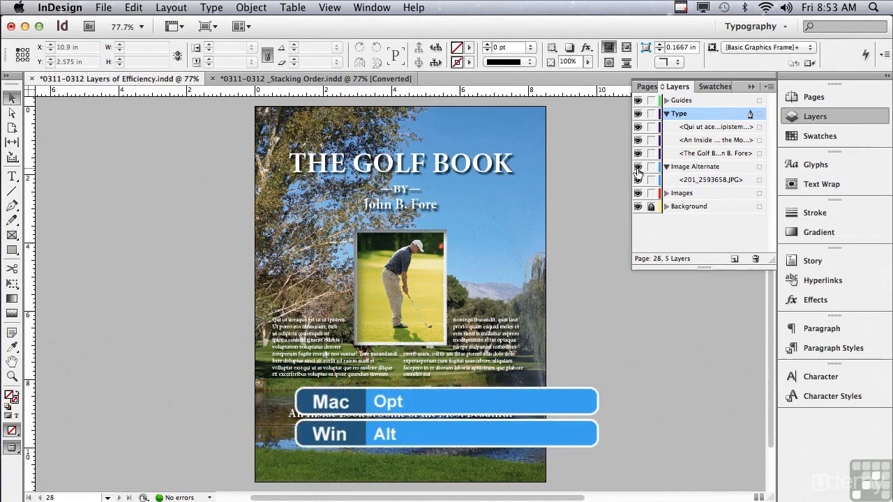
- Isolate the Image Alternate layer and restore all layers, and hide and reshow the Guides, Type and Image Alternate layers in one sweep
left_click(638, 171, "alt")
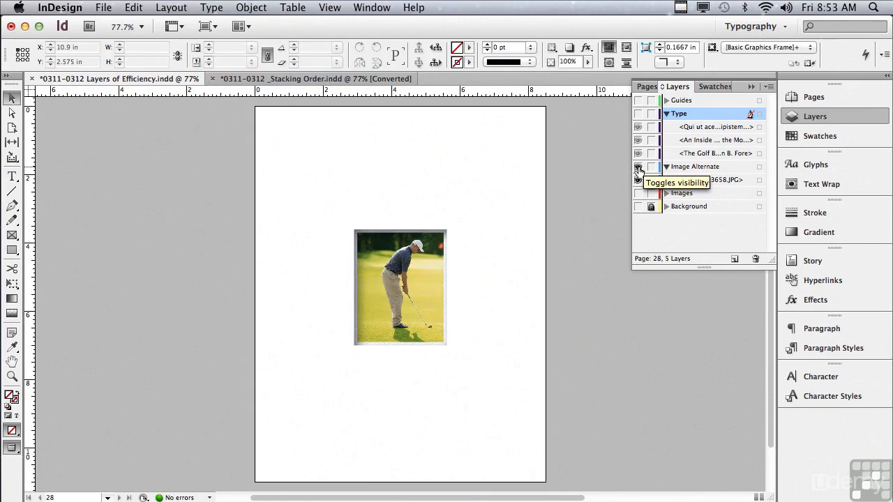
left_click(638, 171, "alt")
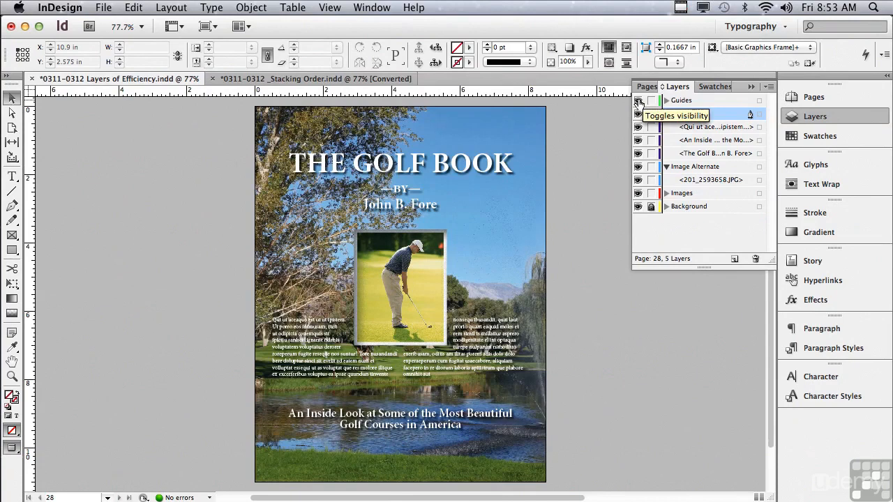
left_click_drag(637, 102, 638, 167)
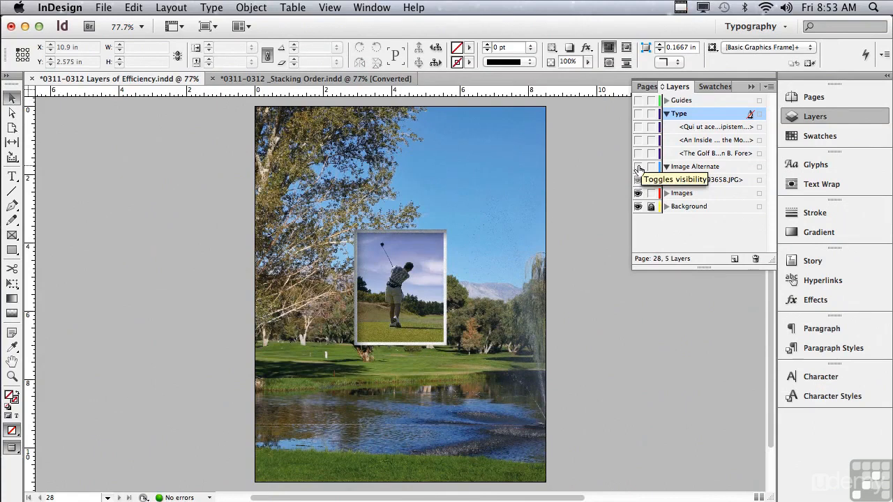
left_click_drag(637, 167, 642, 99)
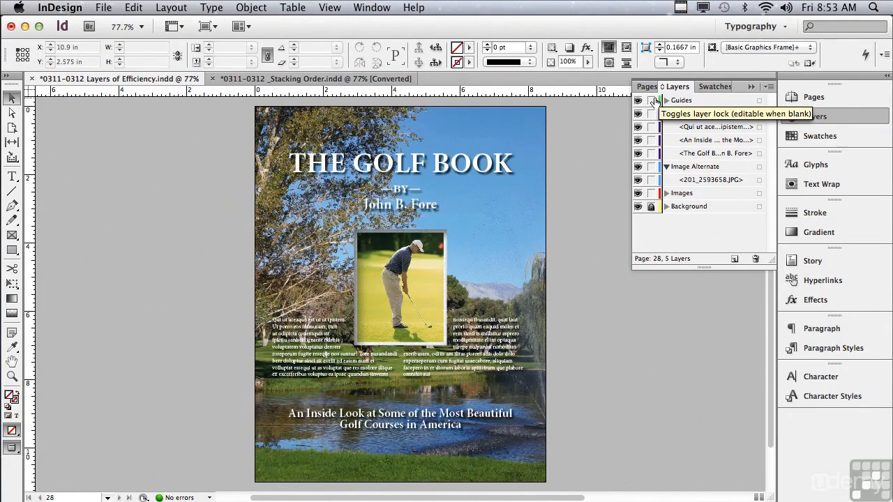
- Lock the Guides, Type and Image Alternate layers in one sweep and unlock them again
left_click_drag(653, 102, 652, 168)
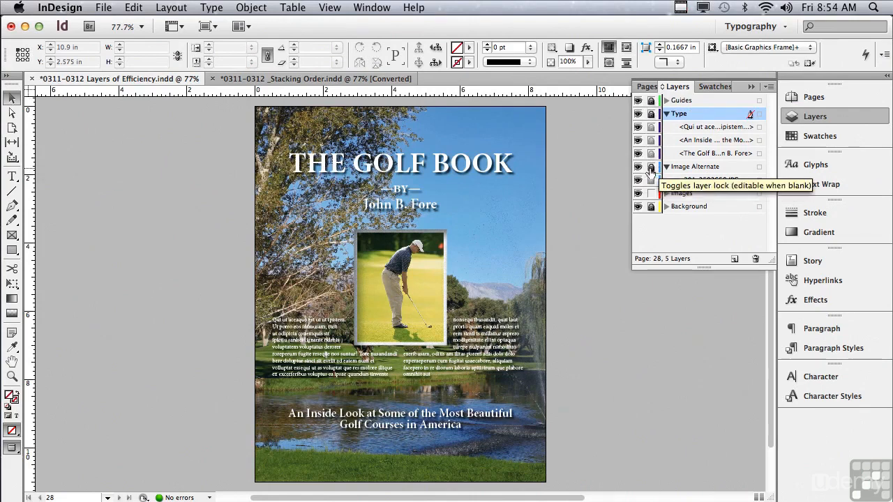
left_click_drag(651, 167, 657, 102)
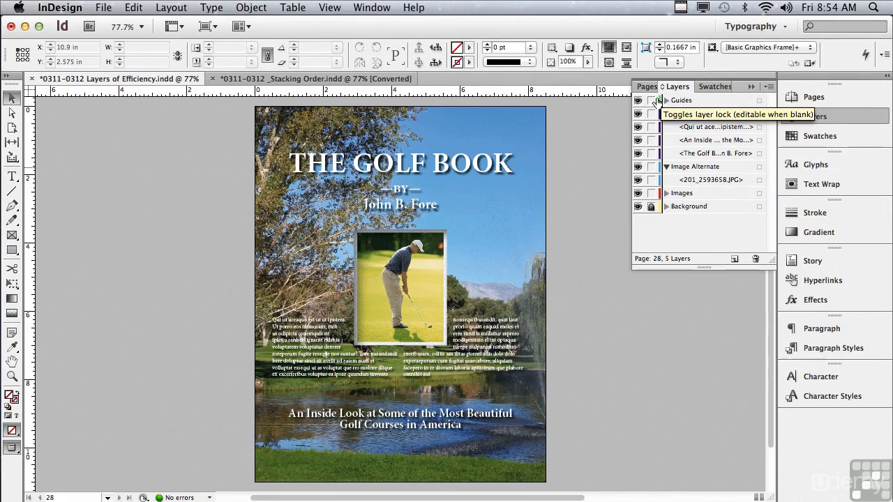
left_click(659, 114)
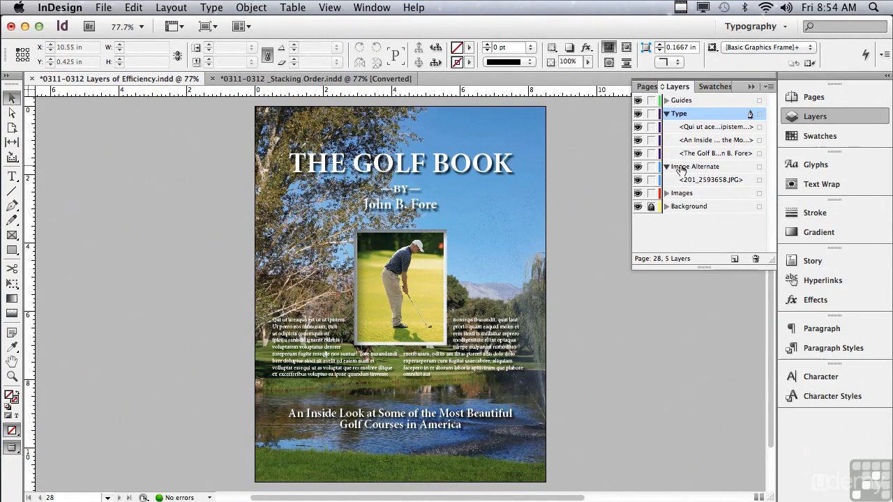
- Hide the Image Alternate layer and explore the Images layer's options, toggling Show Layer, Print Layer and Lock Guides and restoring each one
left_click(638, 168)
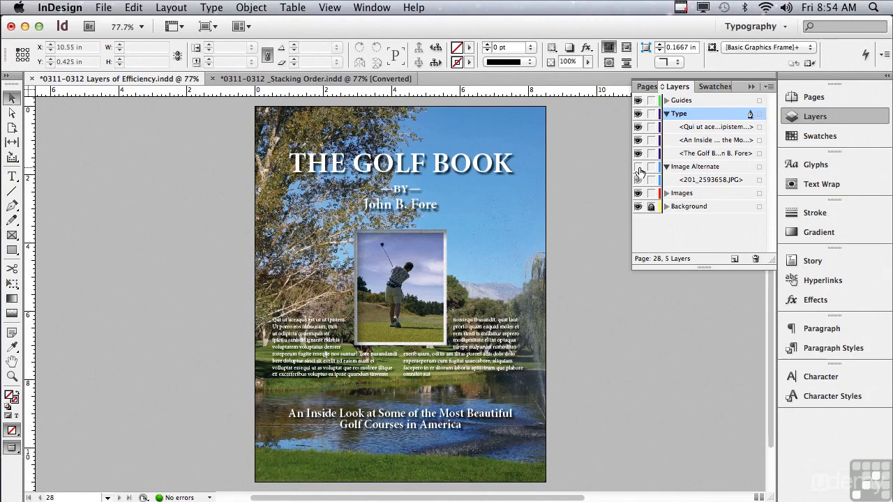
left_click(680, 195)
double_click(681, 194)
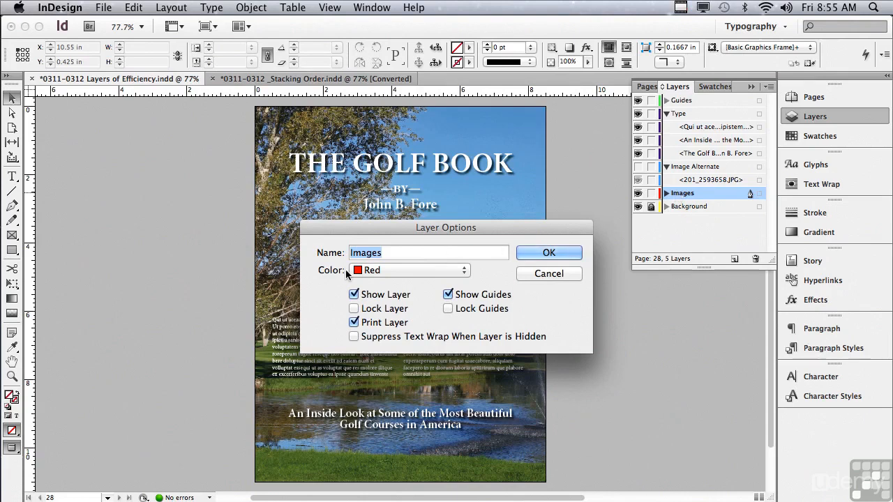
left_click(377, 271)
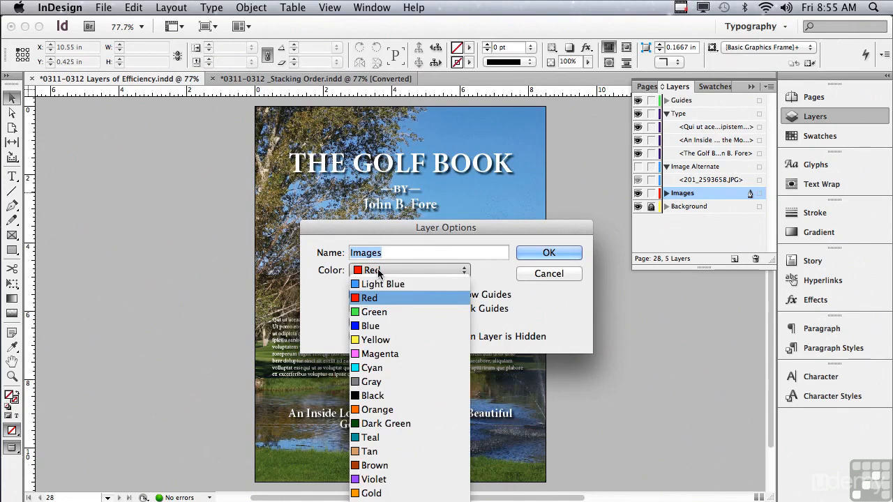
left_click(327, 281)
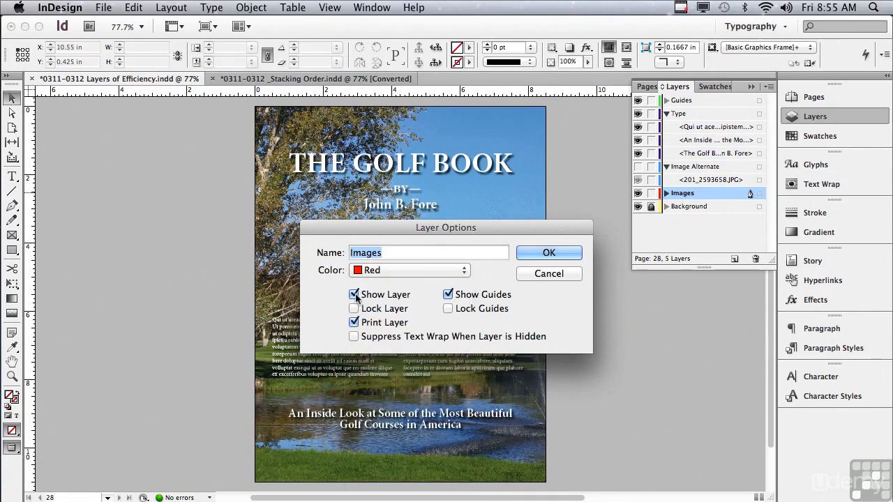
left_click(355, 295)
left_click(354, 296)
left_click(354, 323)
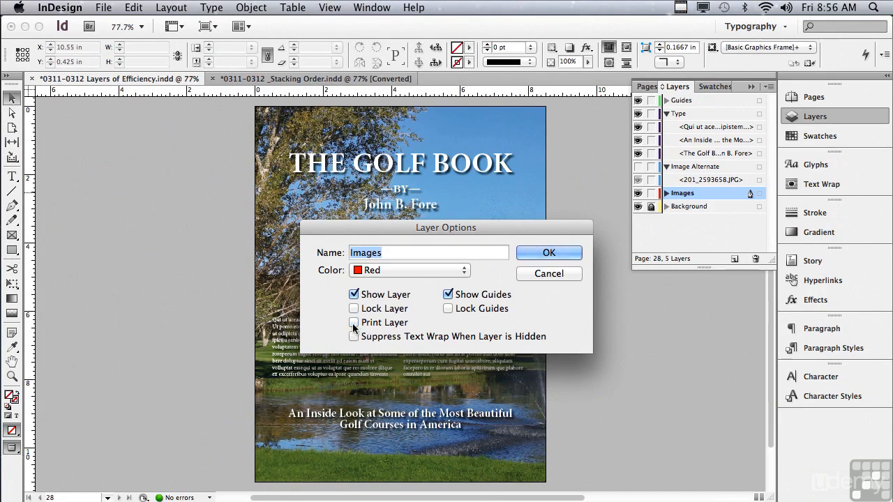
left_click(353, 323)
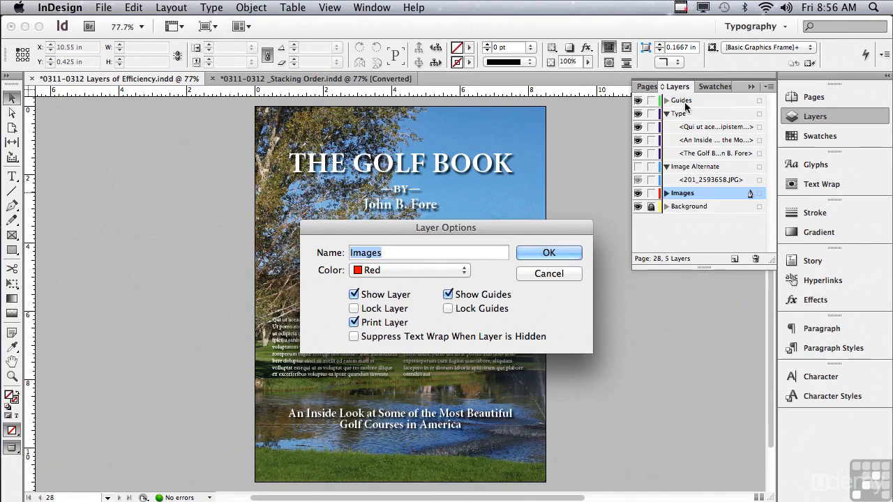
left_click(448, 312)
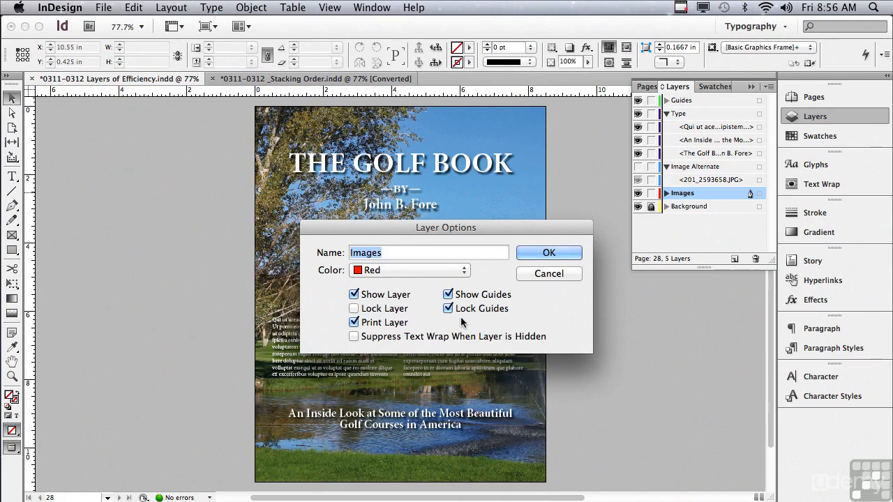
left_click(448, 310)
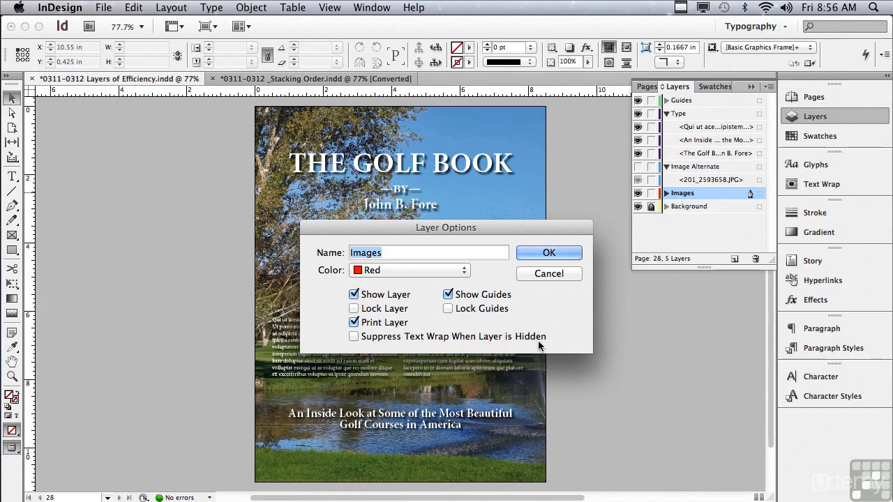
left_click(533, 255)
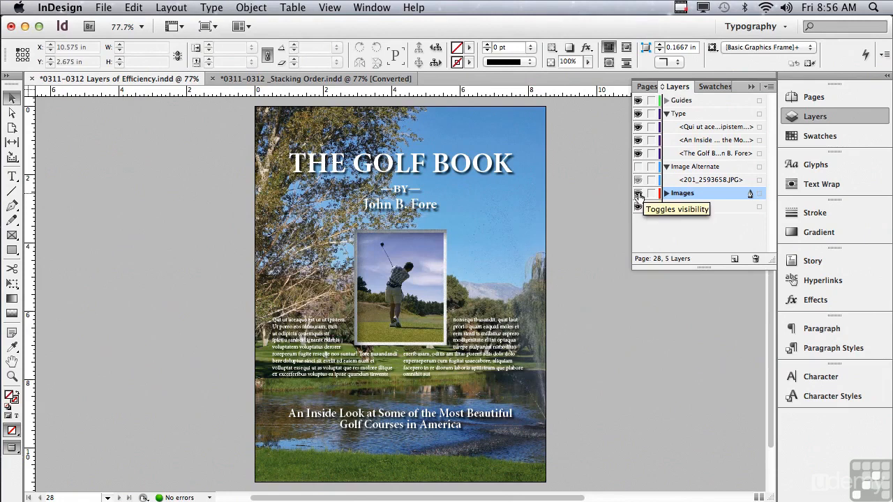
- With the Images layer hidden, enable its Suppress Text Wrap When Layer is Hidden option, and reshow the Images and Image Alternate layers
left_click(638, 193)
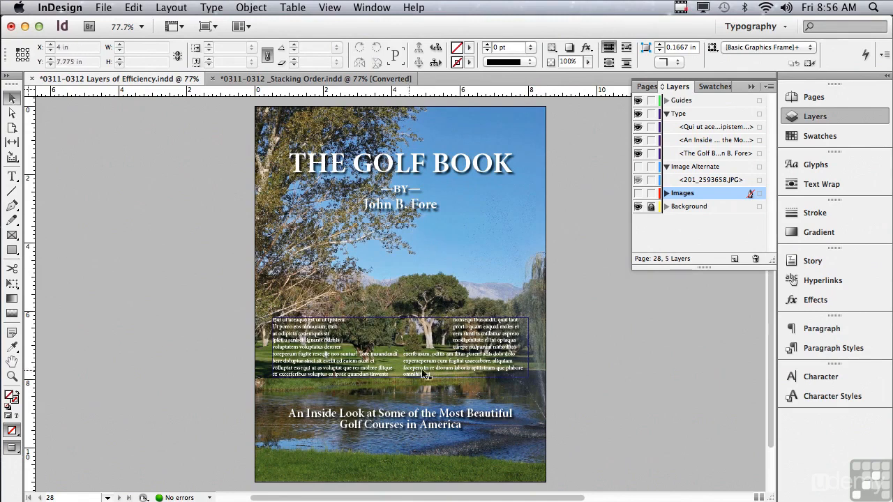
double_click(676, 195)
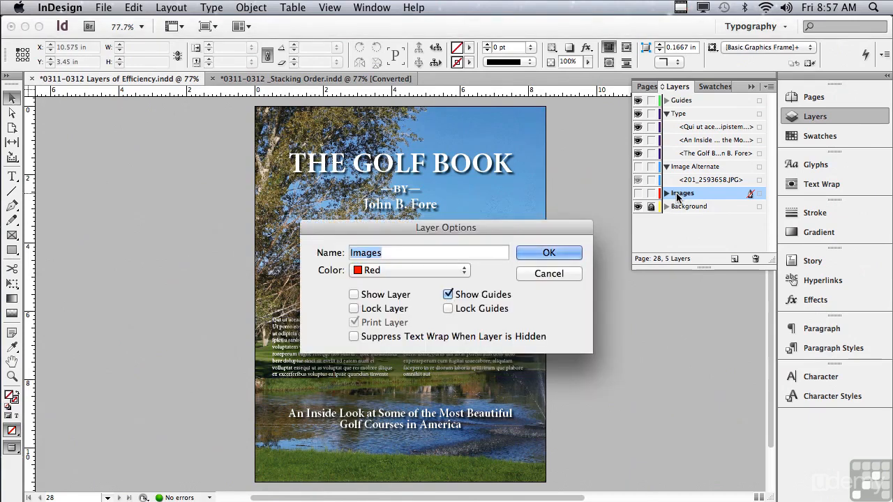
left_click(354, 337)
left_click(531, 253)
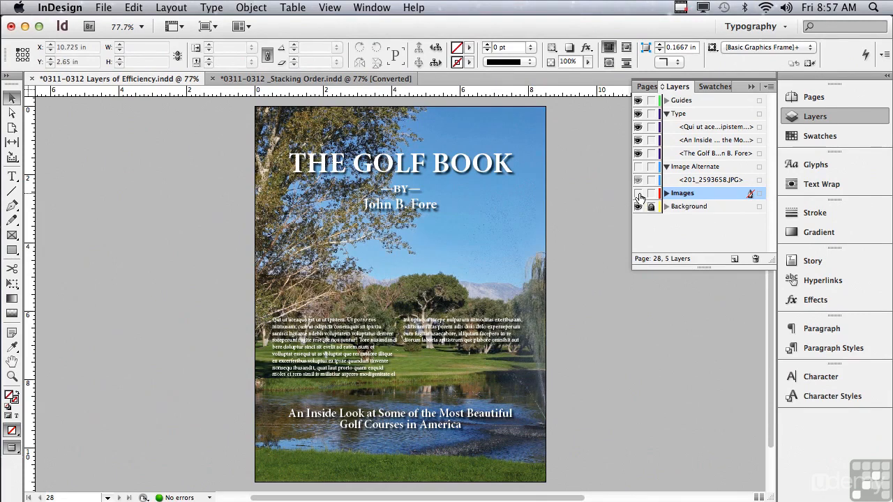
left_click(637, 194)
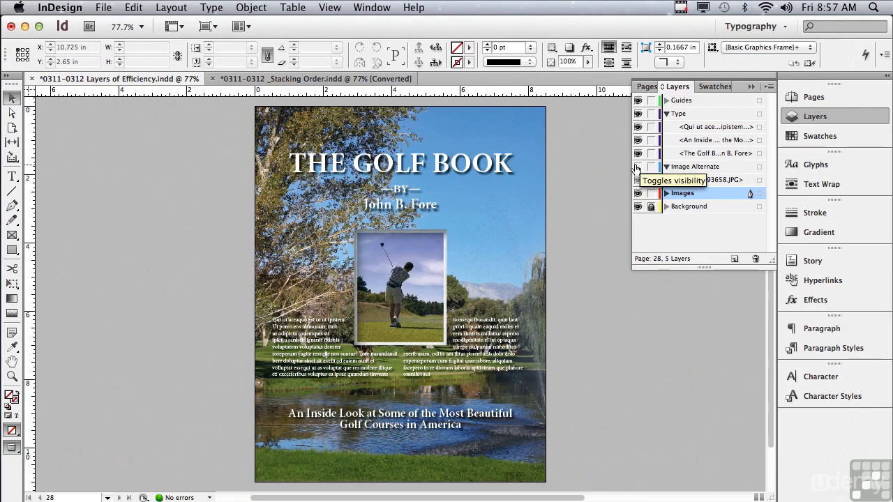
left_click(638, 167)
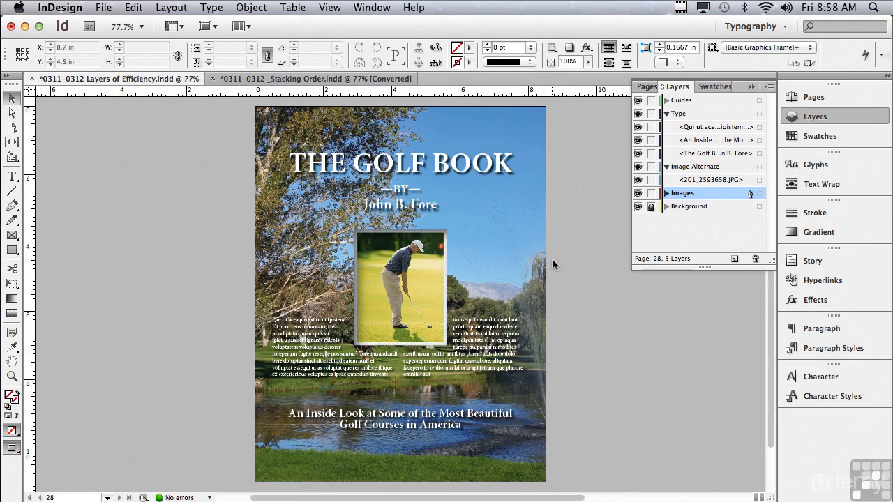
- Turn on Paste Remembers Layers for the document's layers and check that the option is enabled
left_click(769, 86)
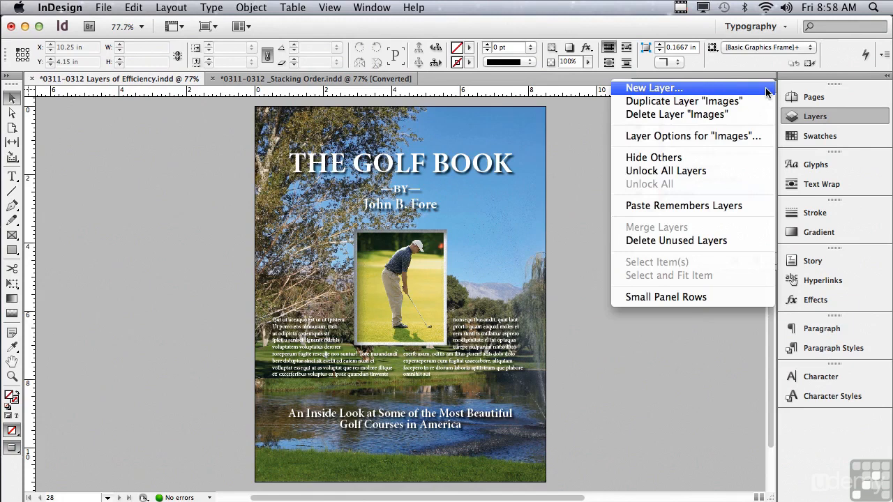
left_click(725, 208)
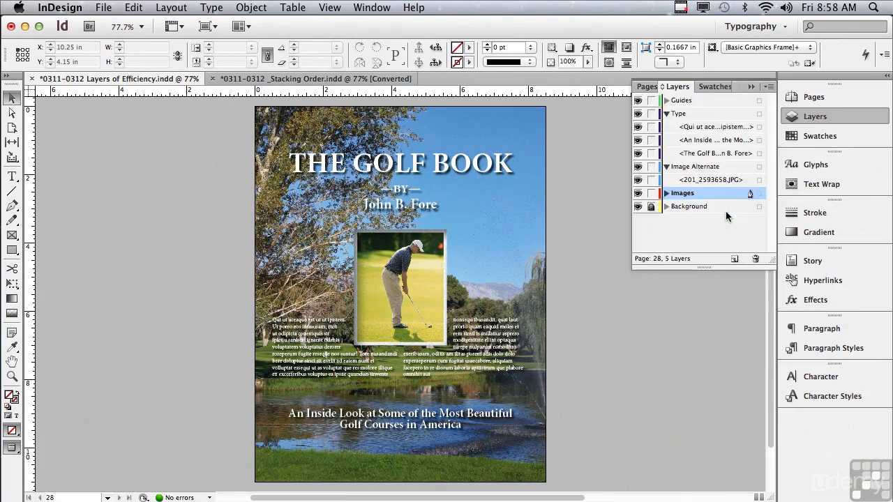
left_click(769, 87)
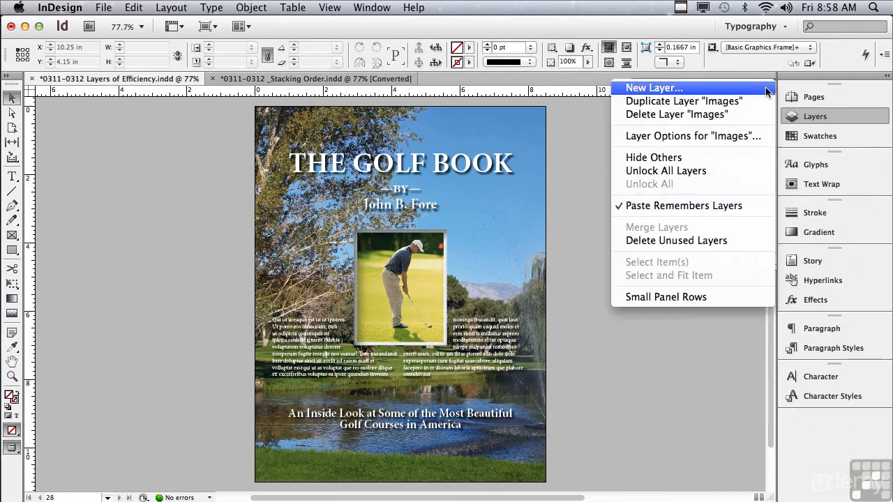
left_click(532, 122)
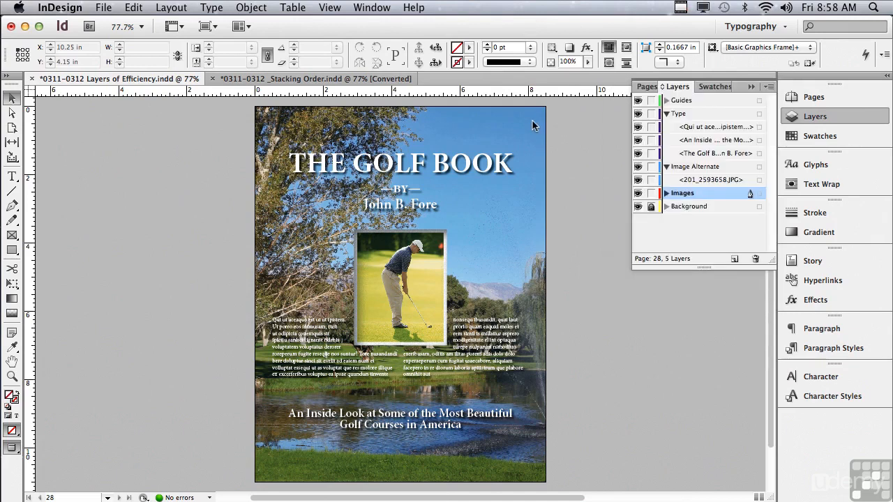
- Unlock the Background layer and copy all the objects on the page
left_click(651, 206)
left_click(136, 8)
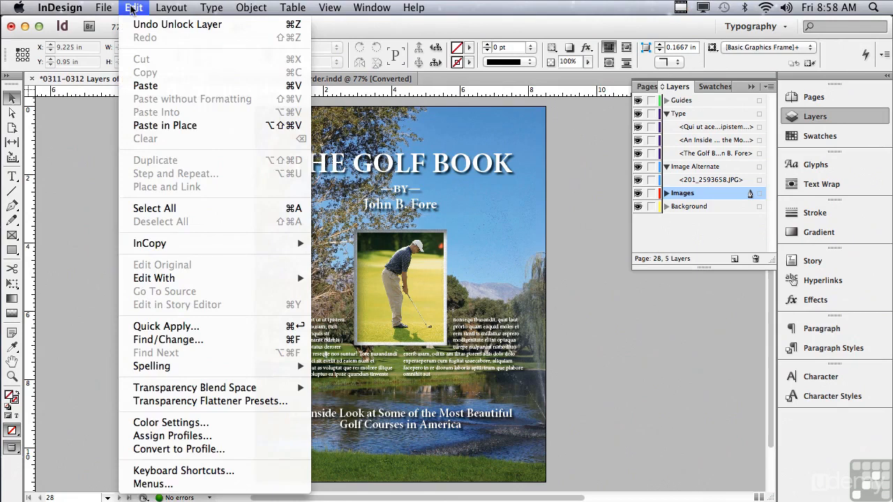
left_click(190, 210)
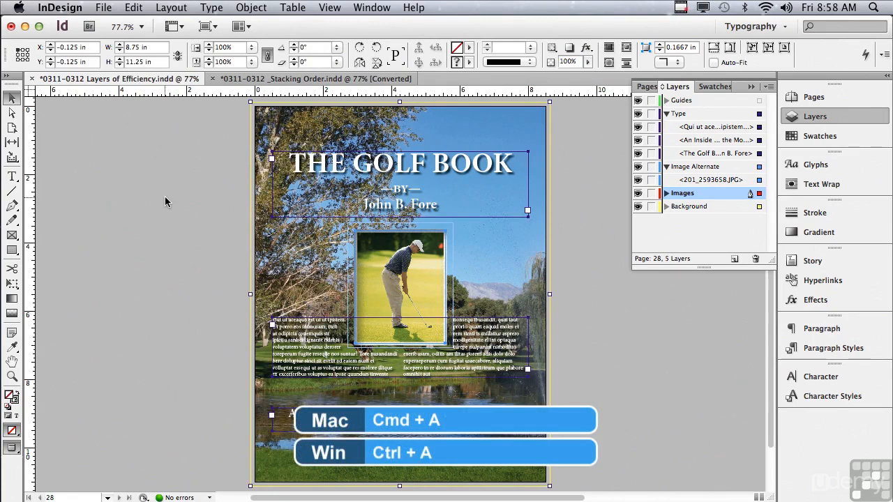
left_click(134, 8)
left_click(147, 73)
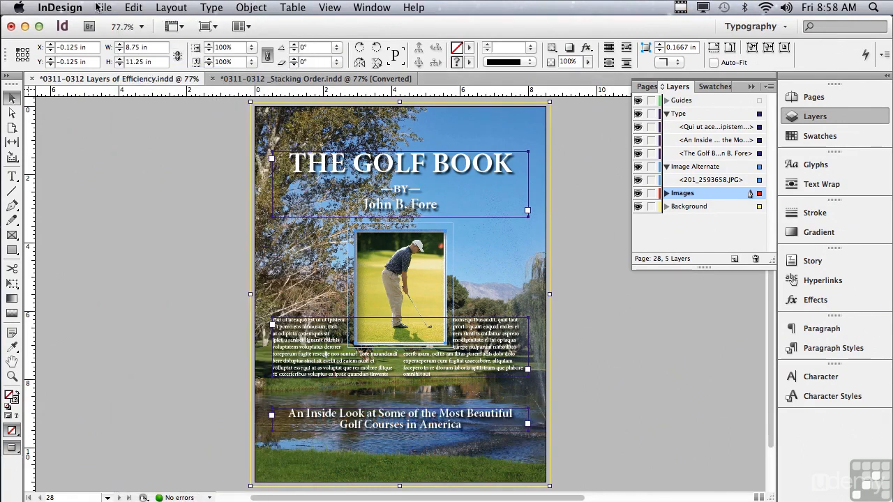
- Create a new one-page Letter print document with Facing Pages turned off
left_click(103, 8)
mouse_move(108, 28)
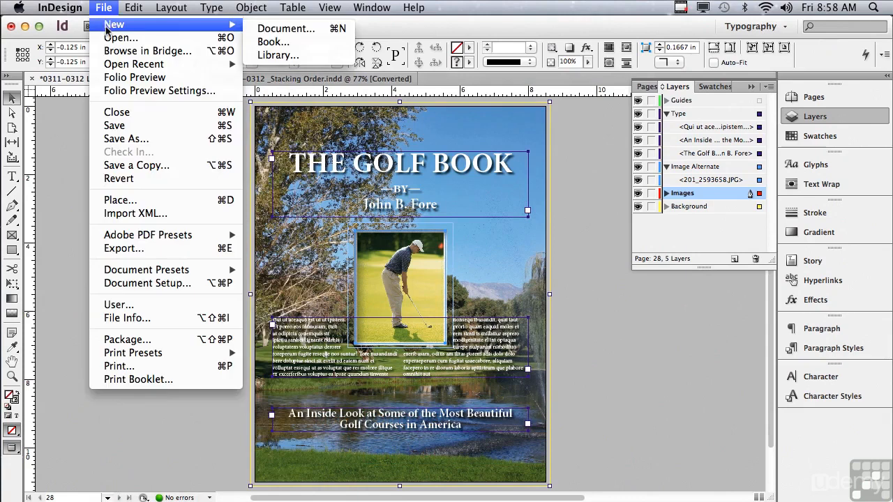
left_click(280, 31)
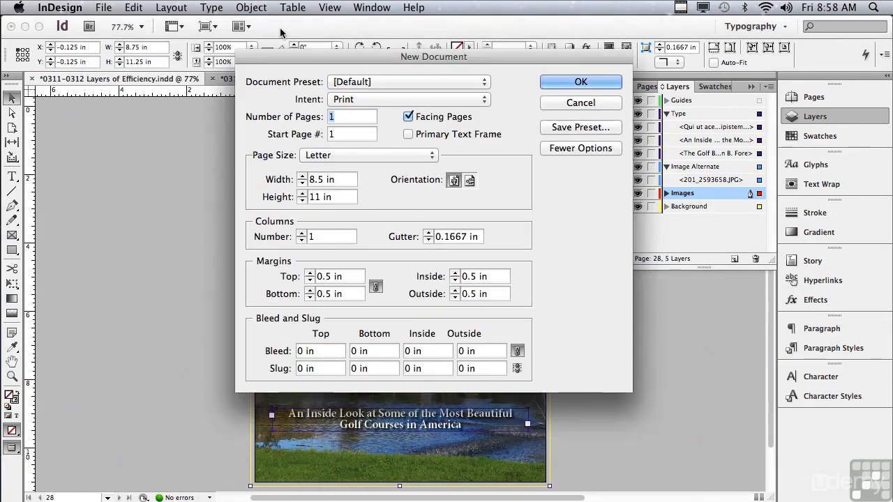
left_click(408, 116)
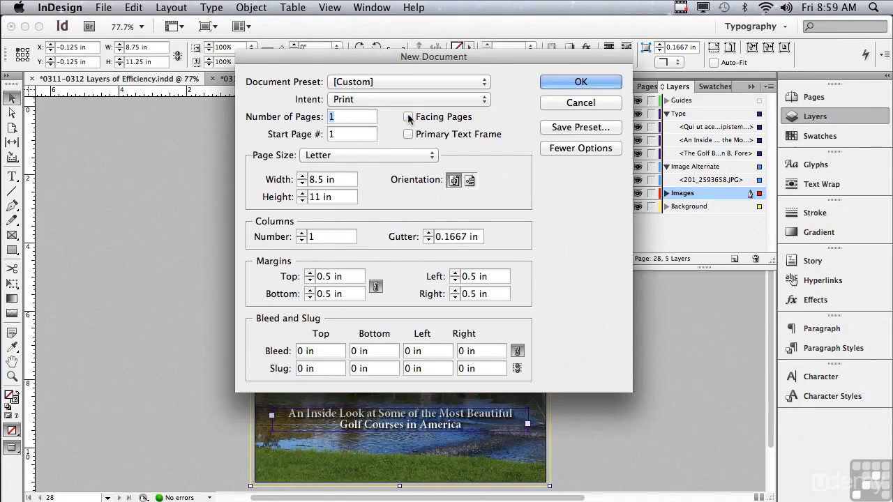
left_click(552, 83)
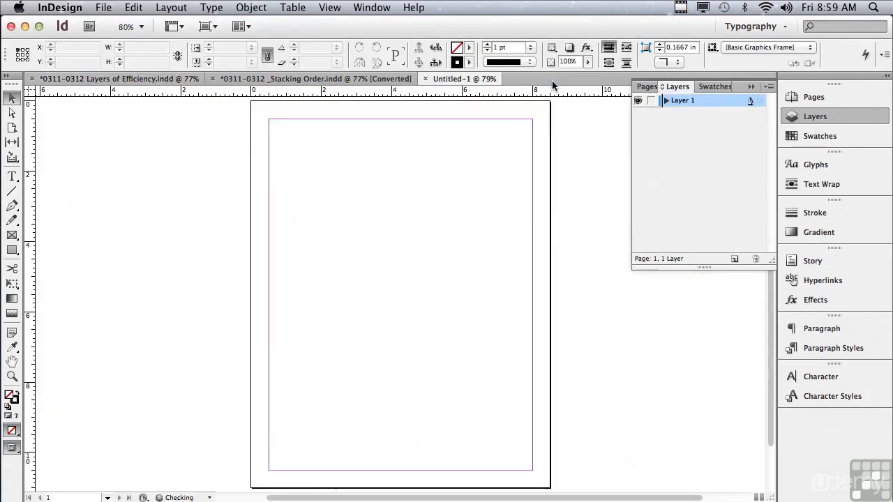
- Paste the copied objects in place in the new document and check its Paste Remembers Layers setting
left_click(133, 7)
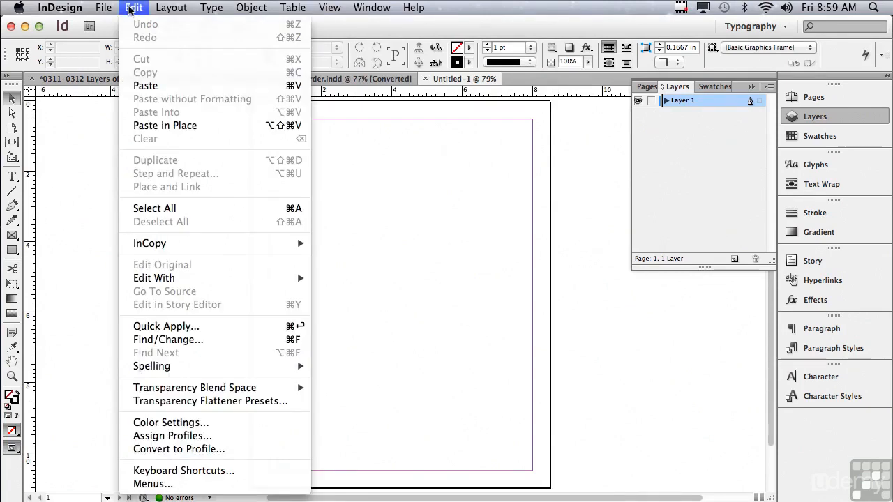
left_click(155, 126)
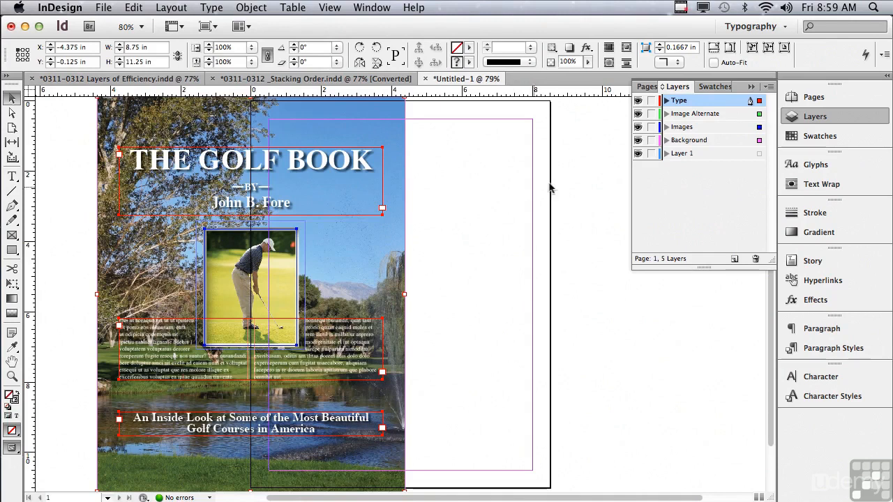
left_click(770, 86)
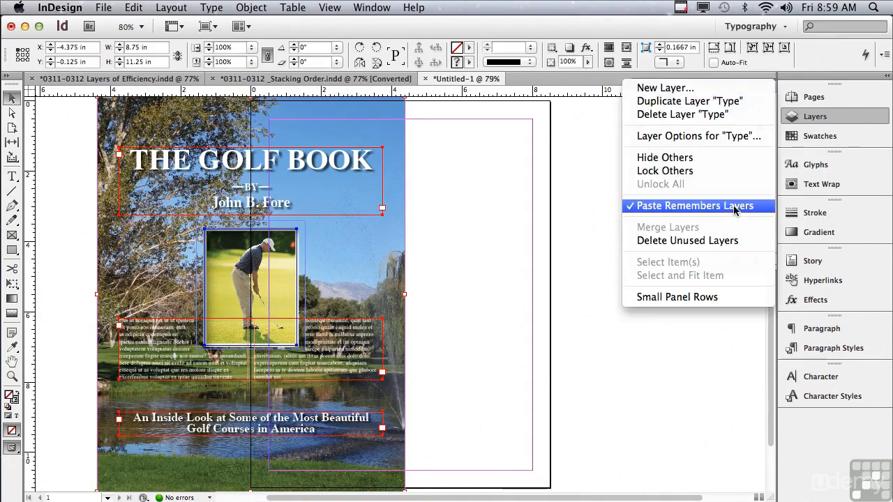
left_click(576, 182)
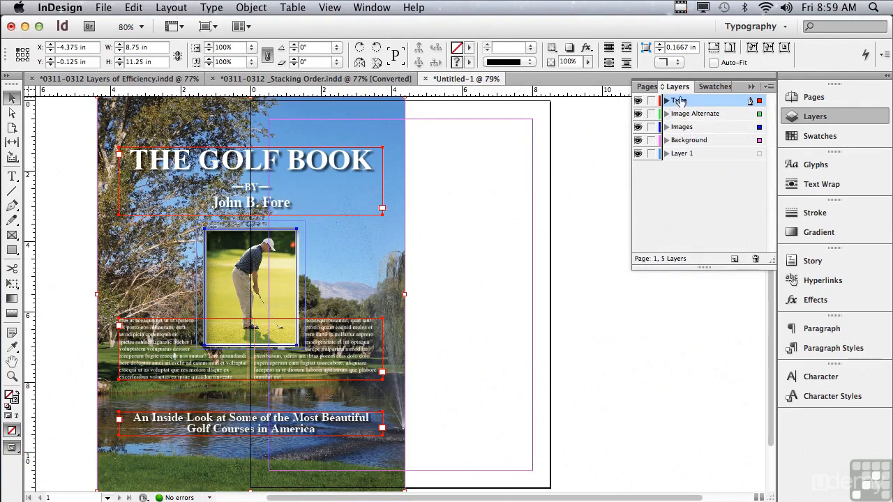